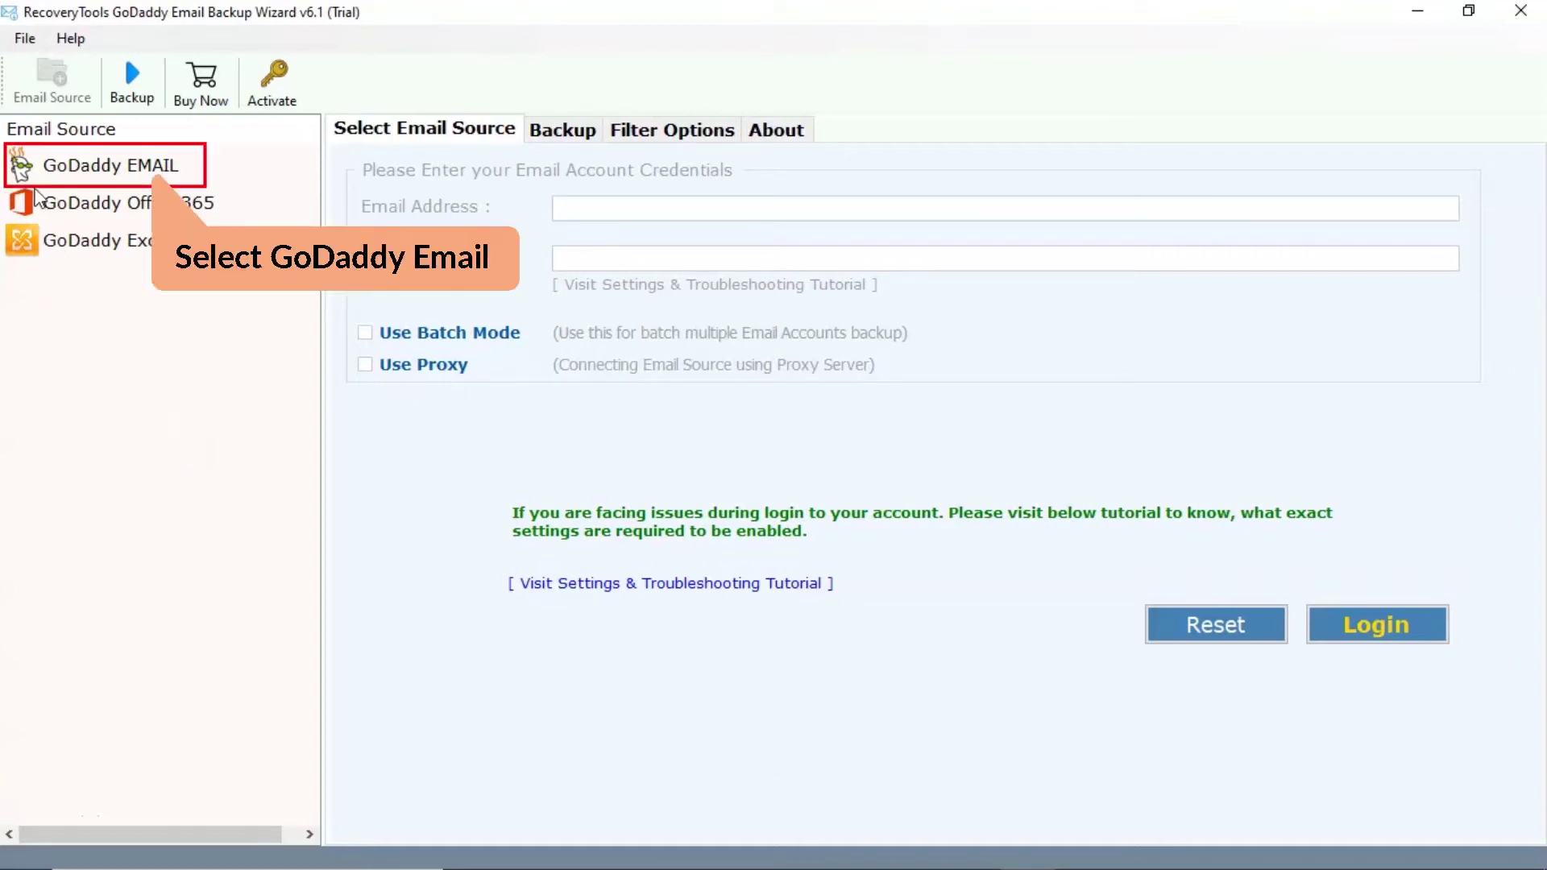
- Choose GoDaddy Email as the source and enter the GoDaddy account's email address and password
left_click(21, 168)
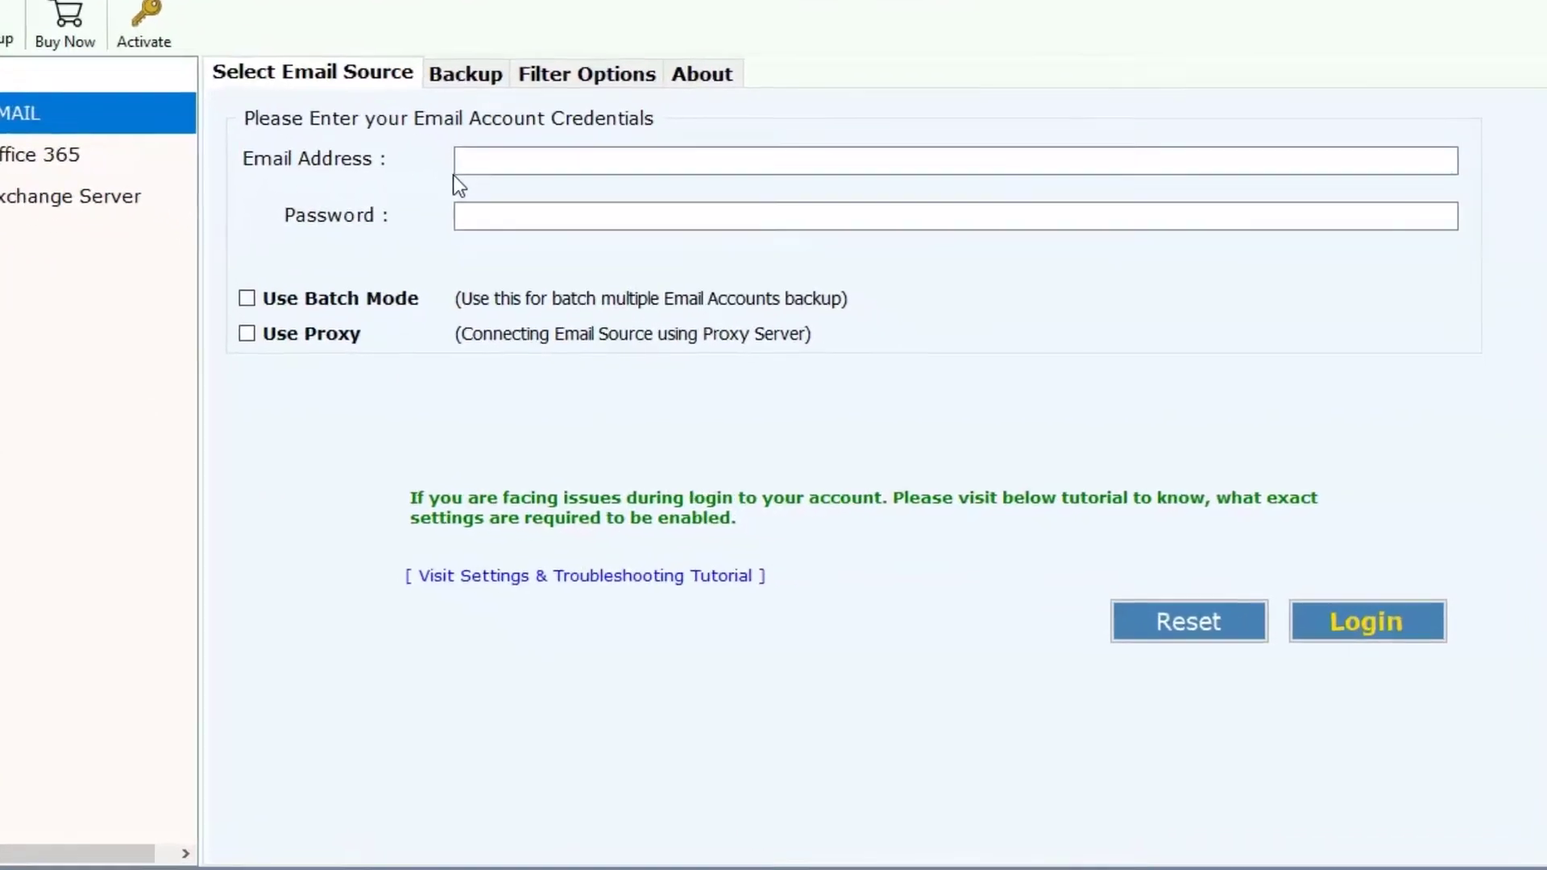
left_click(465, 160)
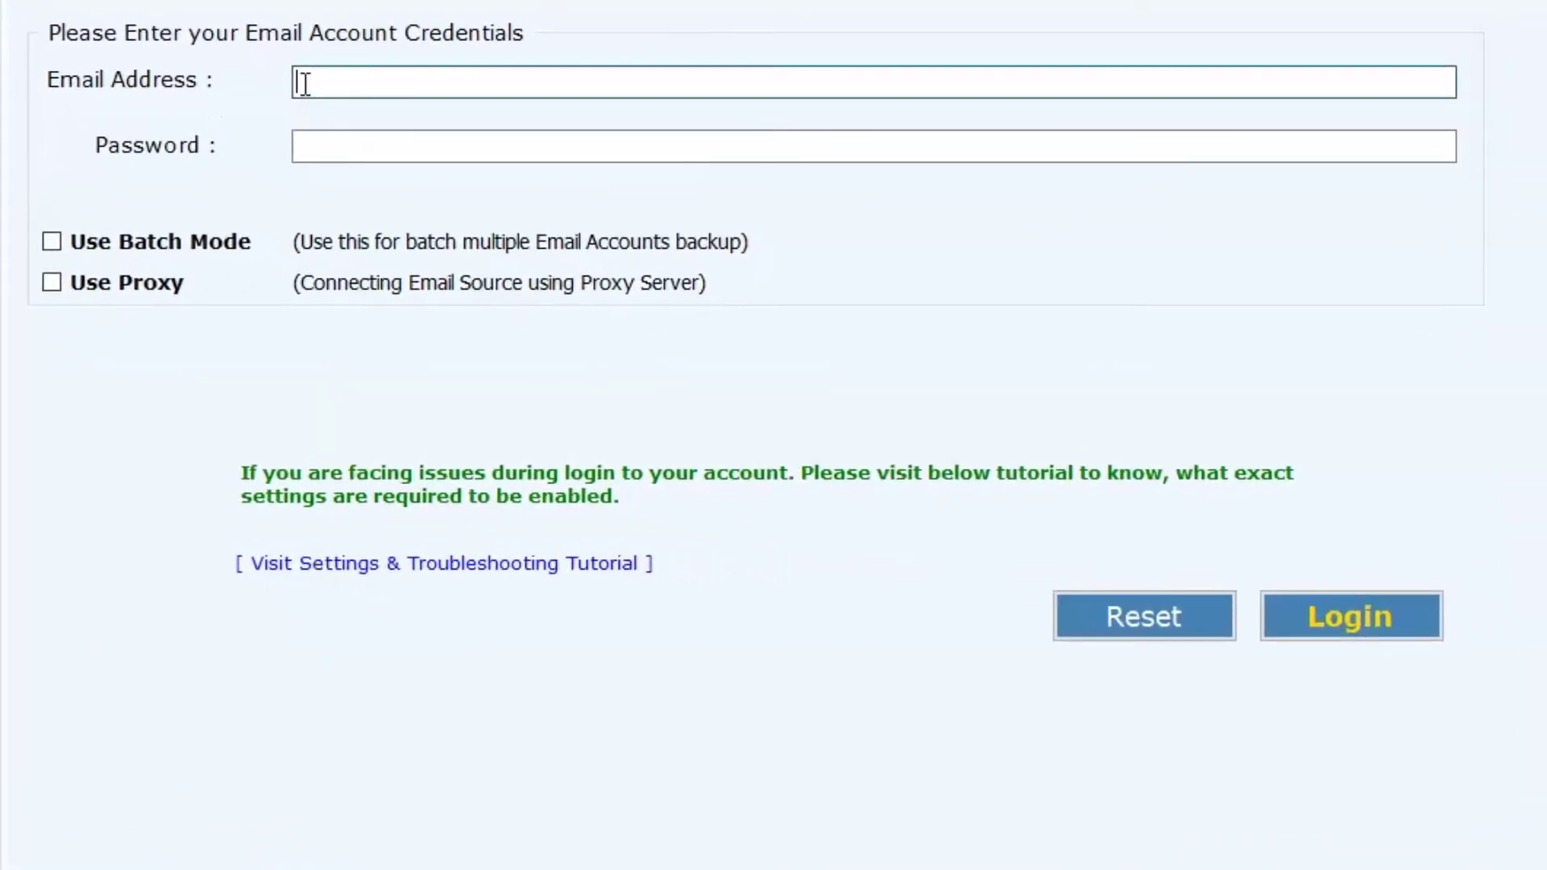
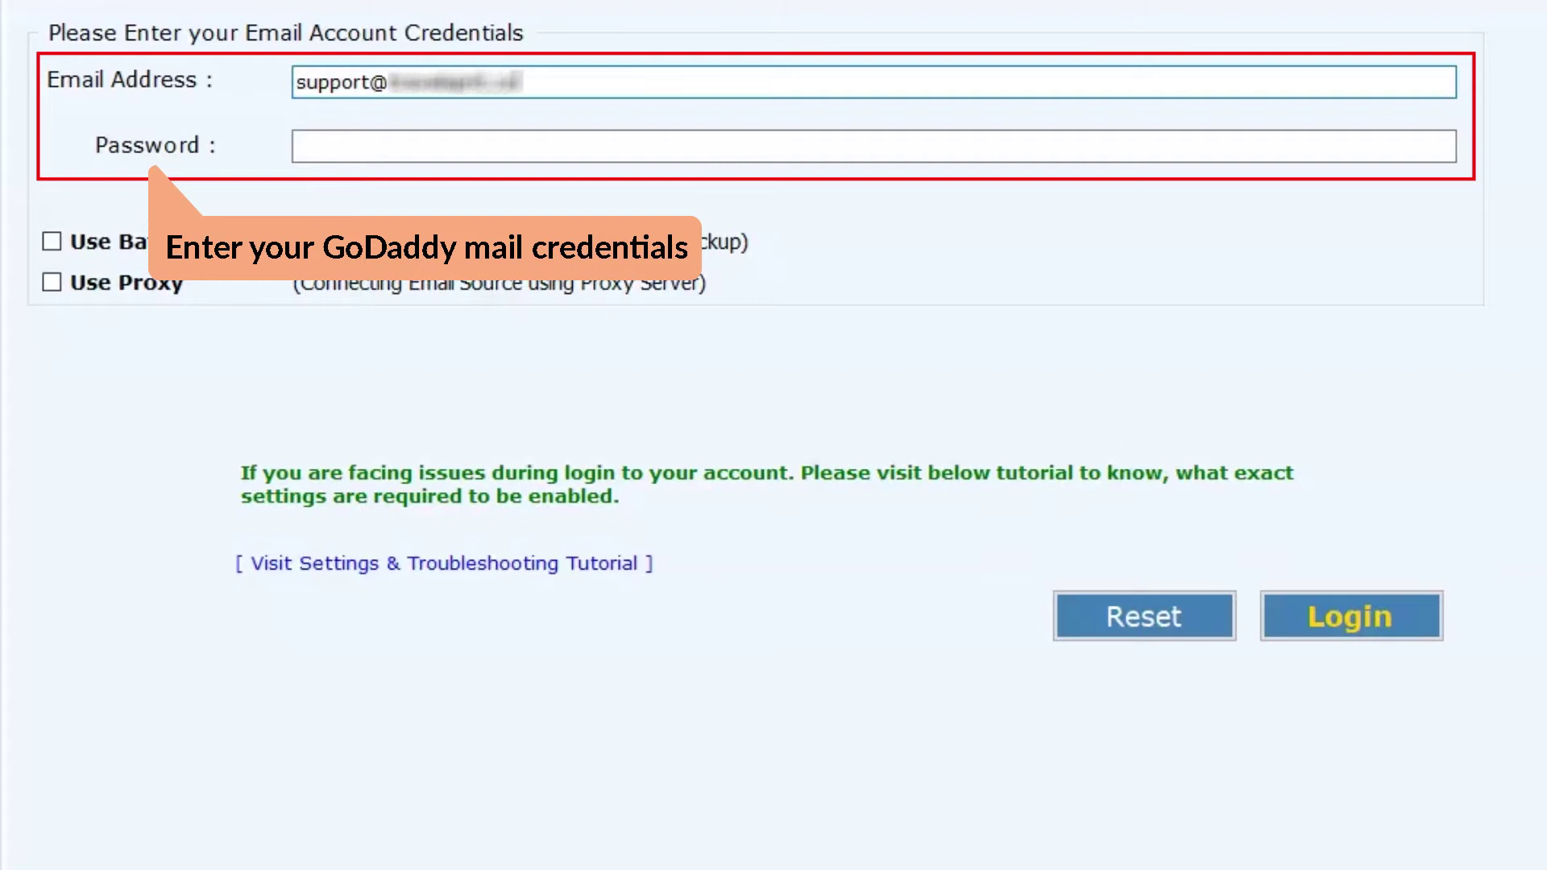
key("Tab")
type("password123")
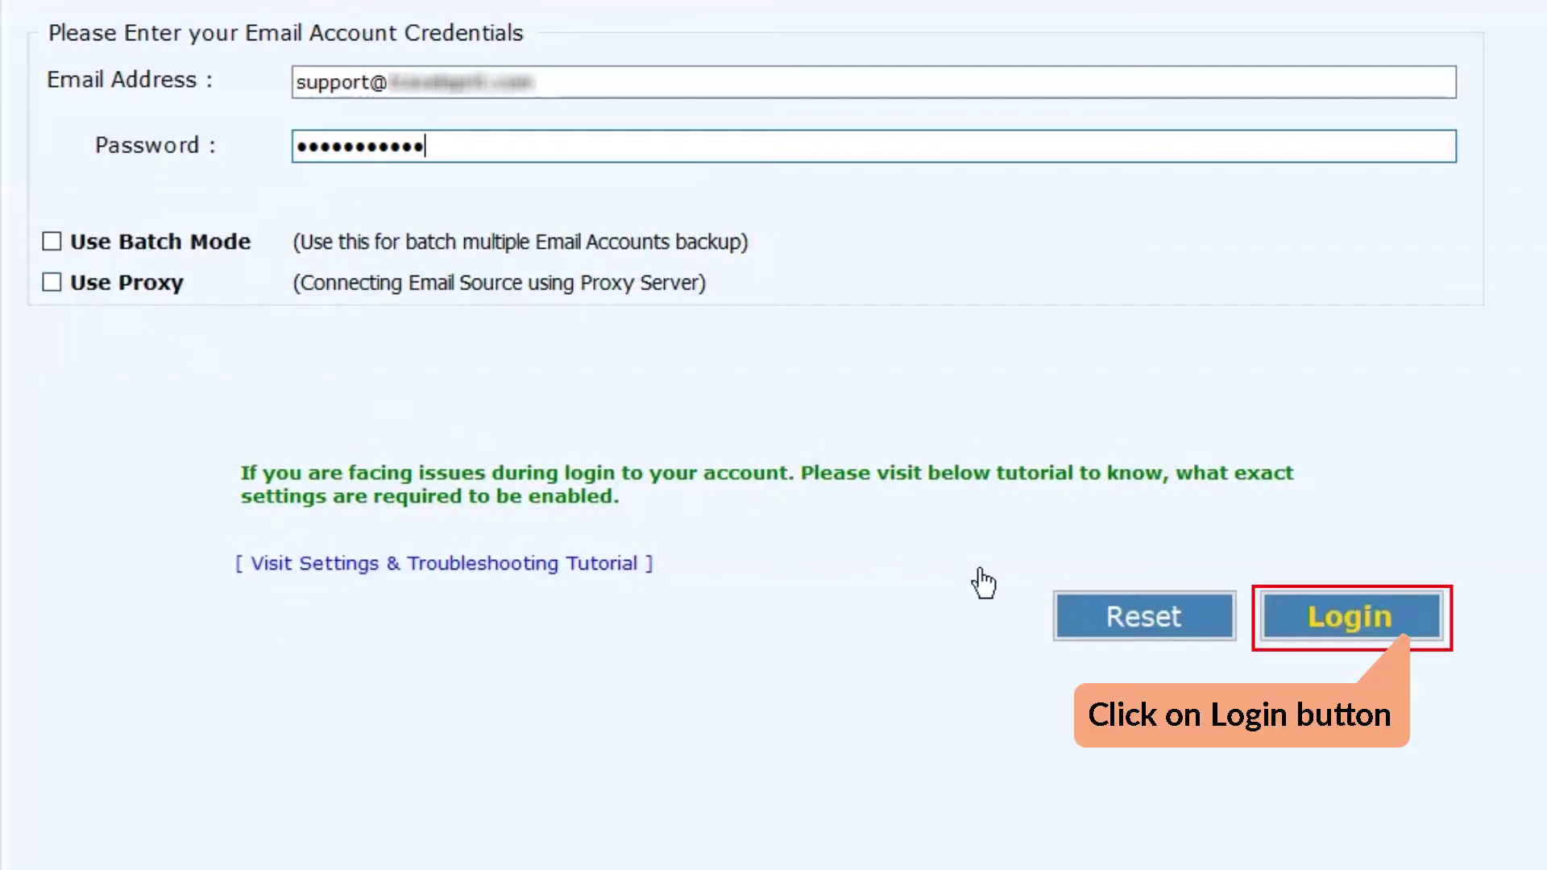
- Log in to GoDaddy and check all mailbox folders, including INBOX and Sent_Items, for backup
left_click(1318, 618)
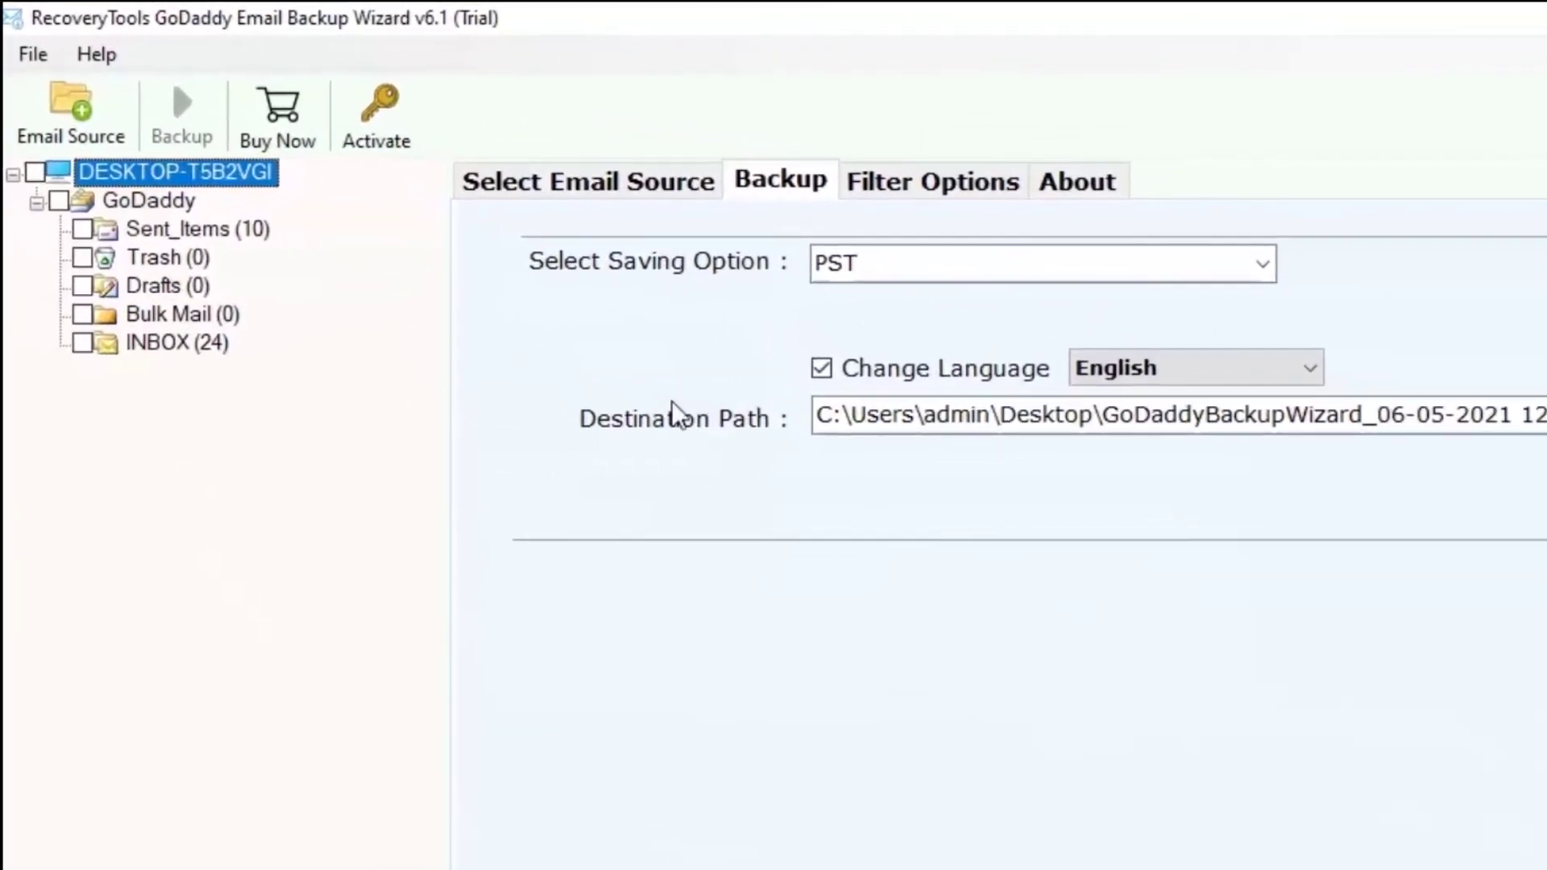
left_click(59, 201)
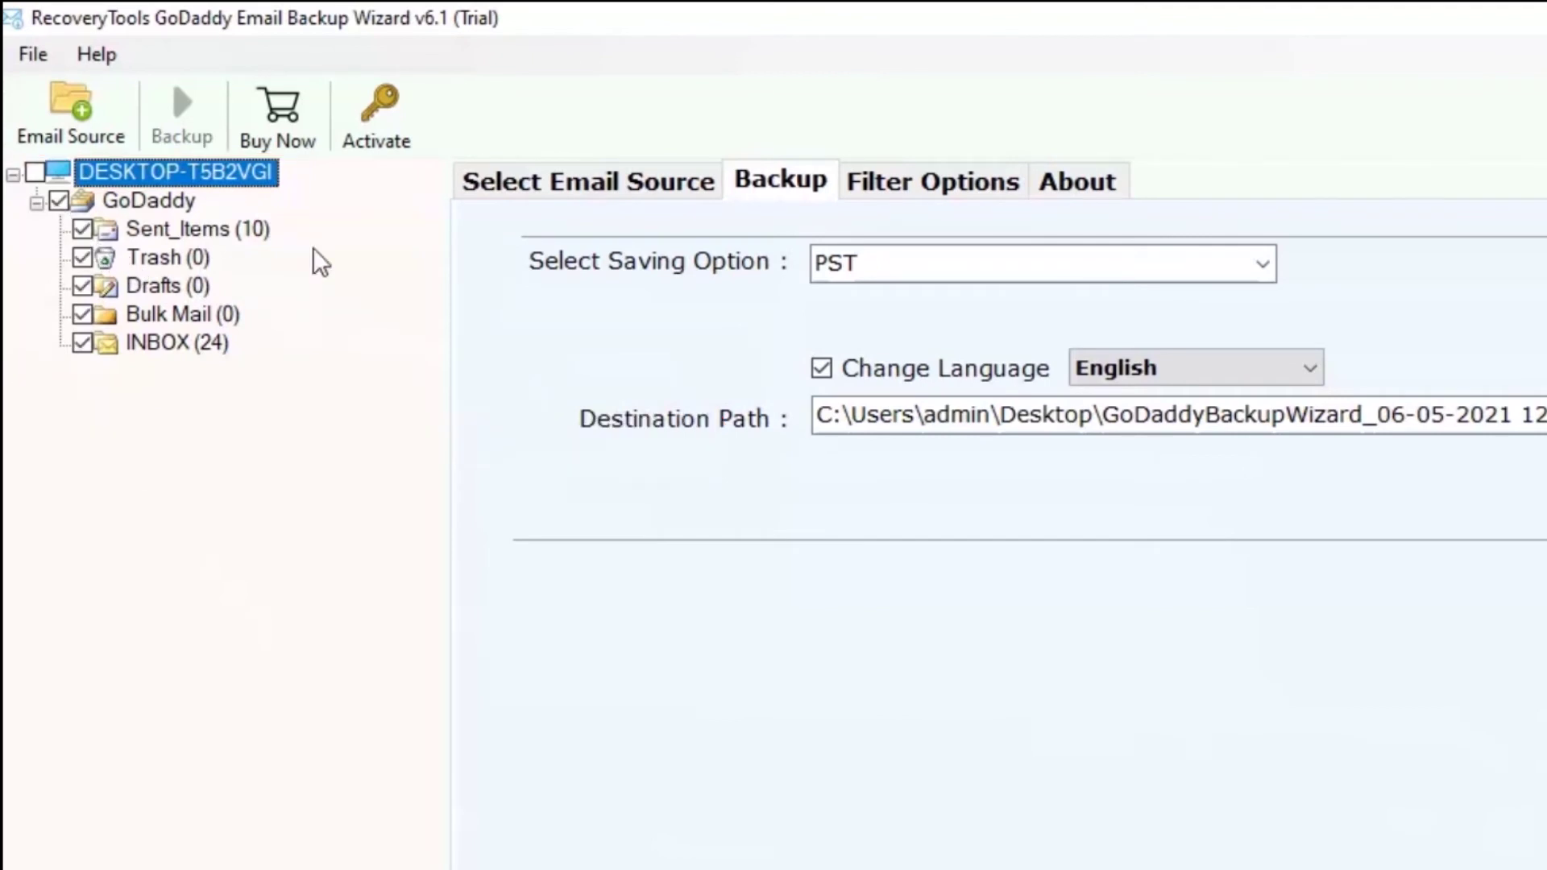
- Pick IMAP Server from the saving format list
left_click(1263, 264)
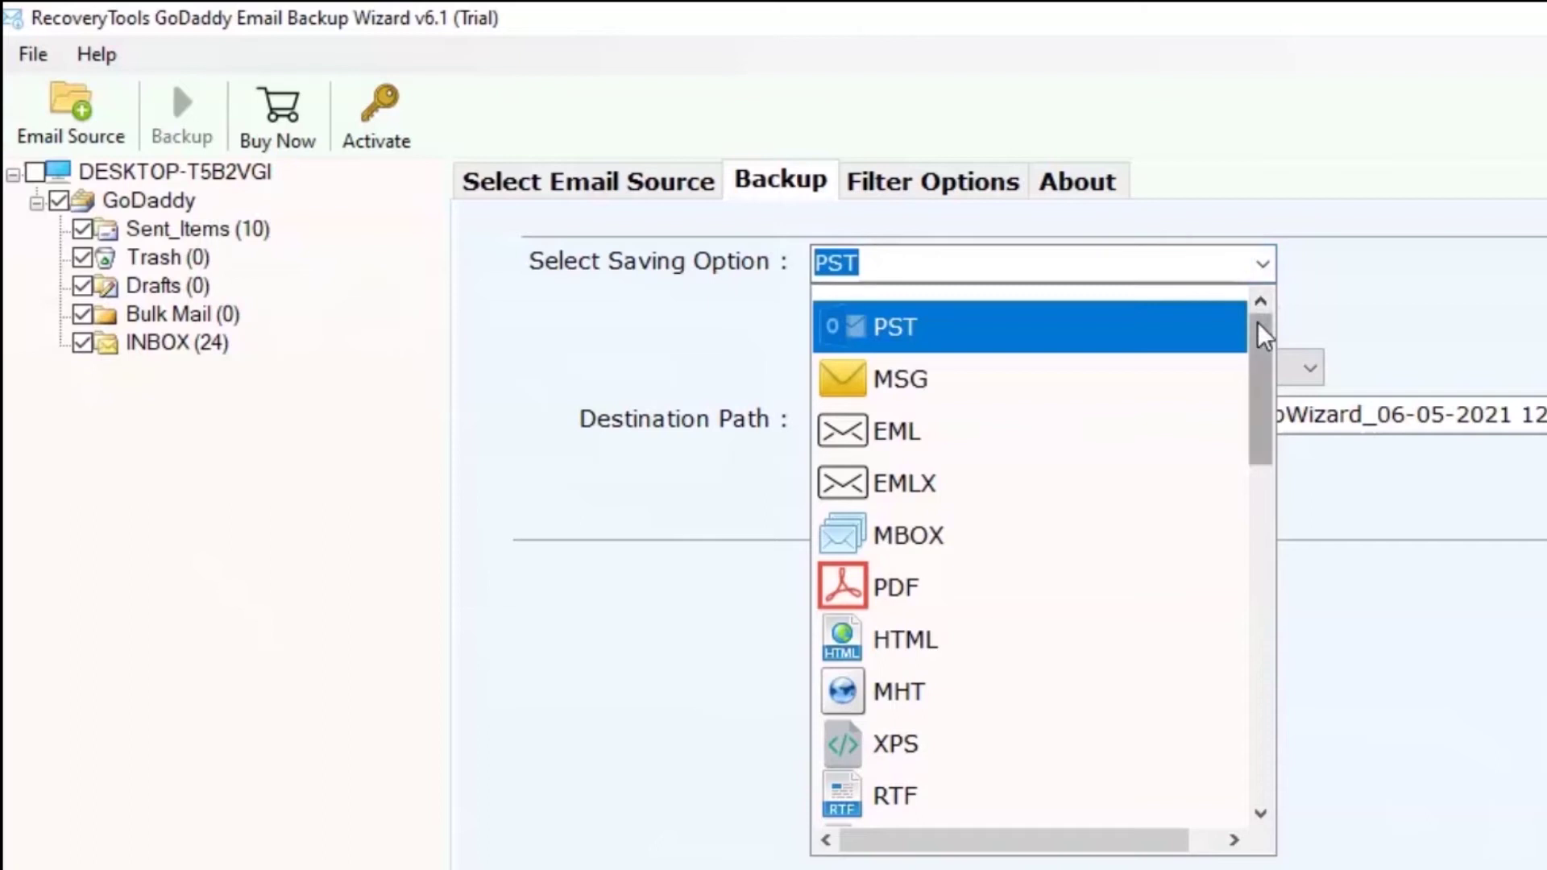
left_click_drag(1259, 334, 1258, 665)
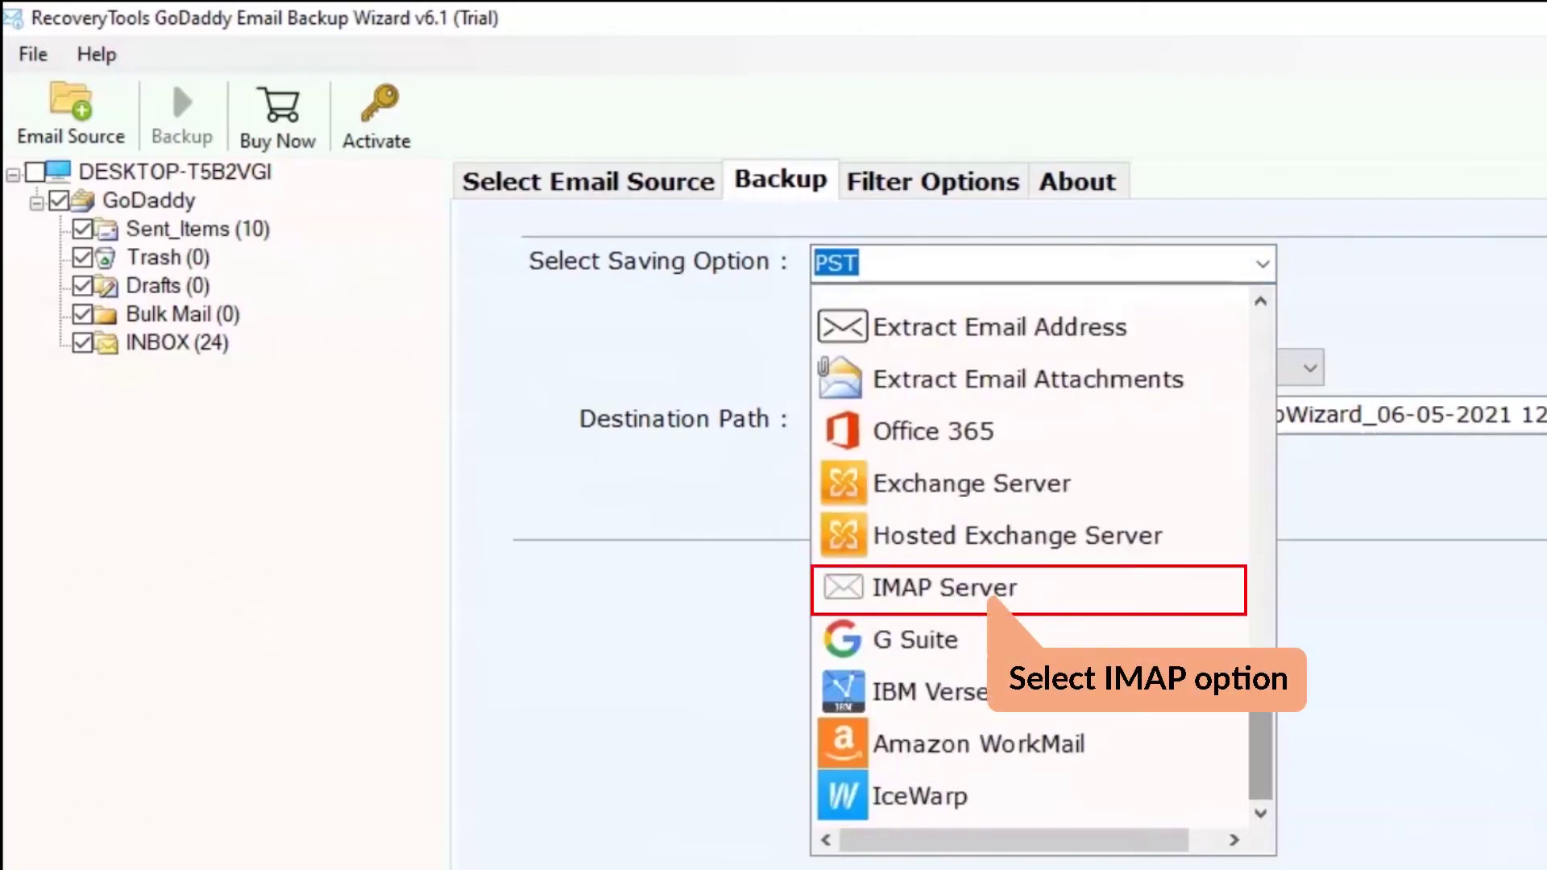
left_click(953, 589)
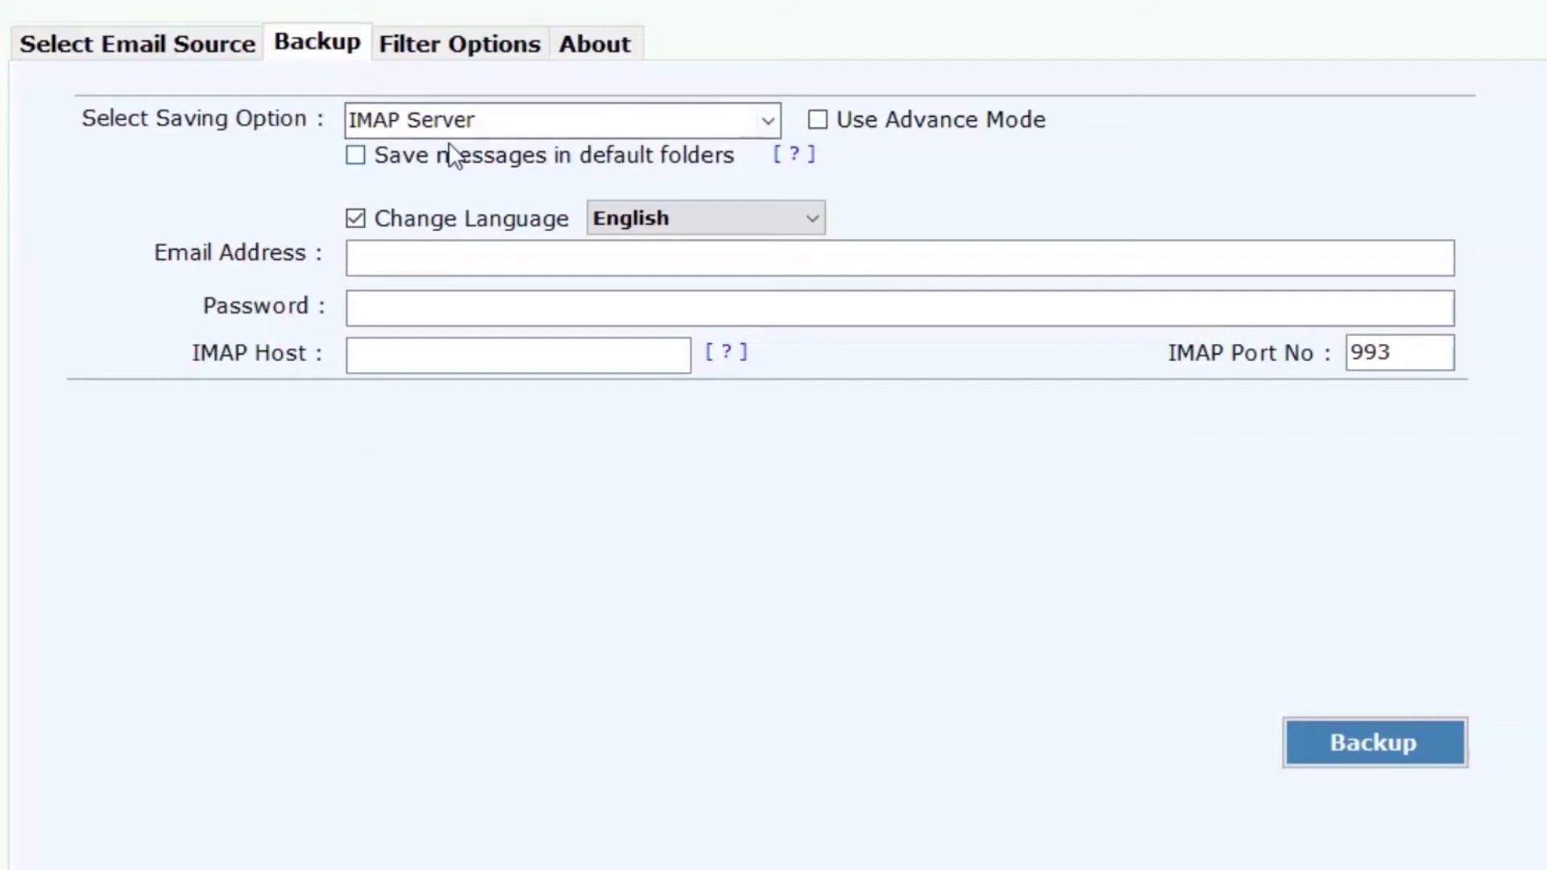
left_click(356, 165)
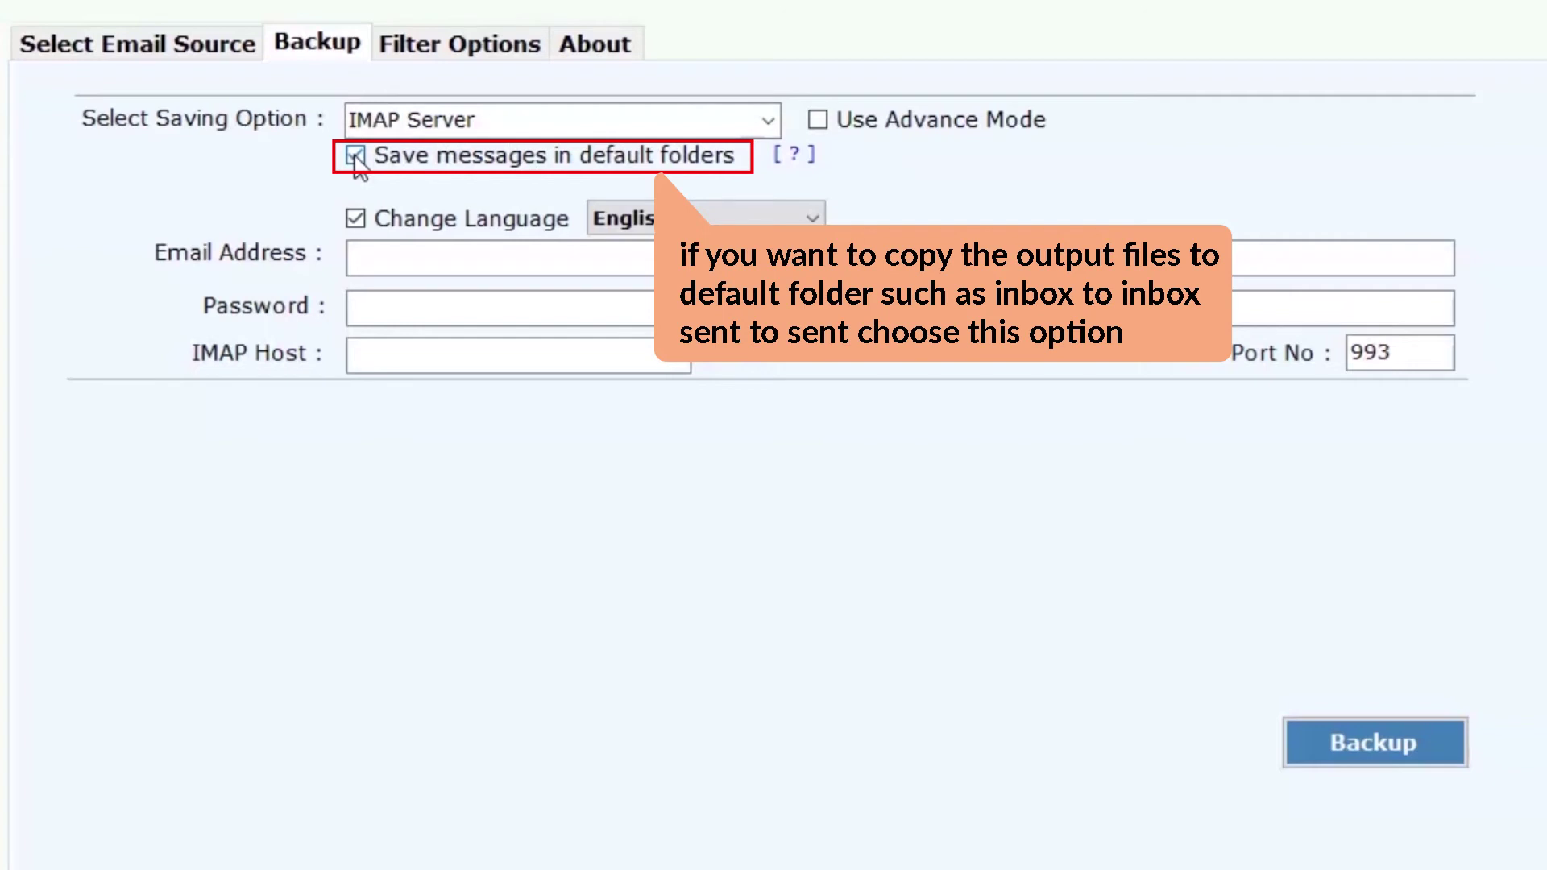
left_click(357, 167)
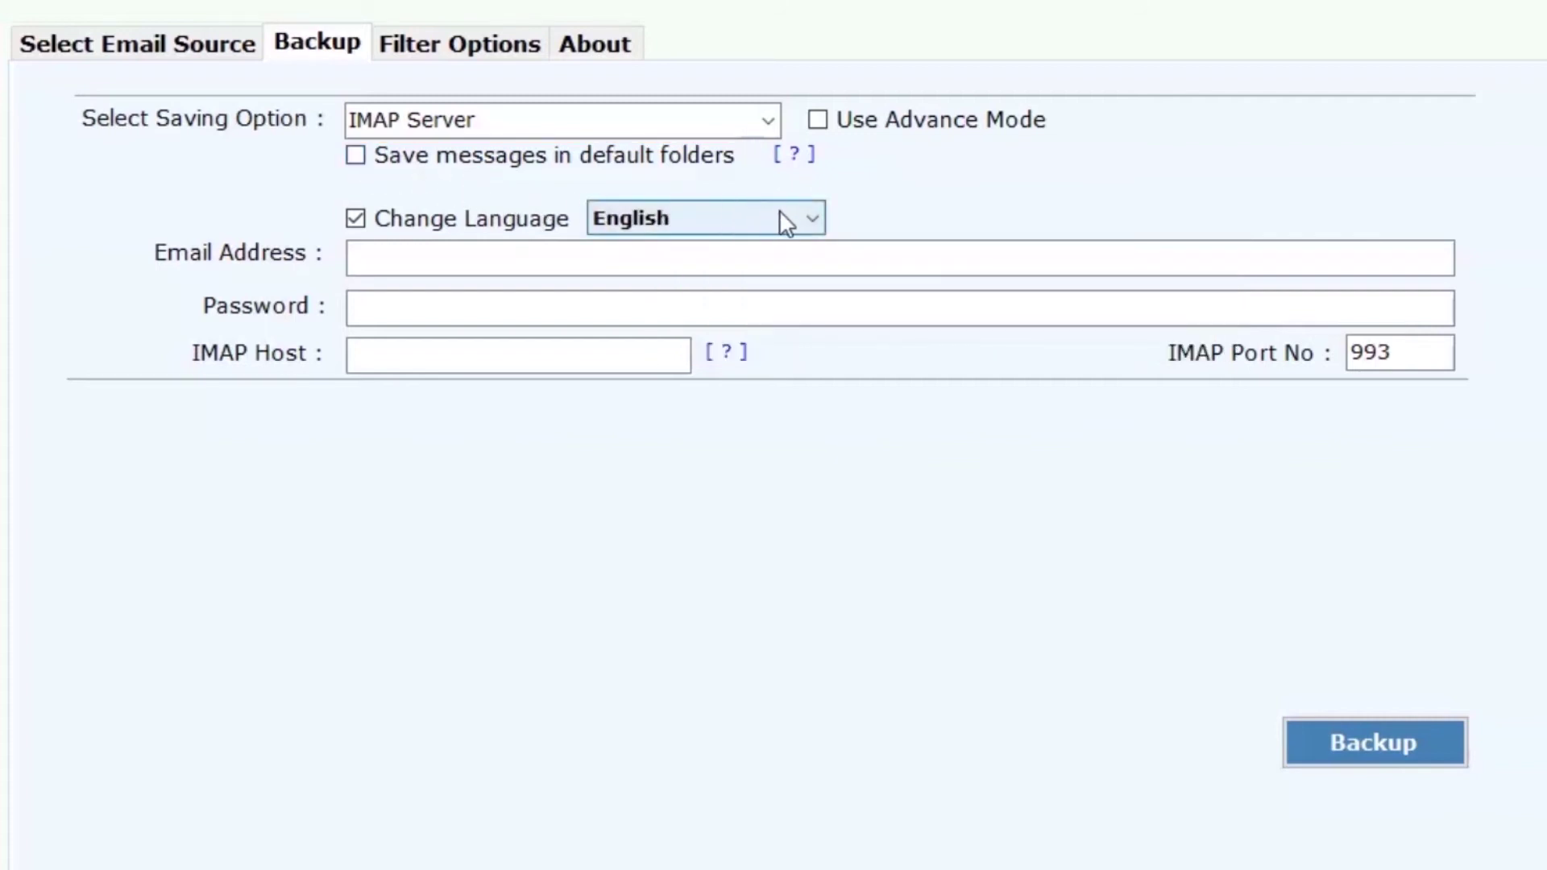
left_click(808, 219)
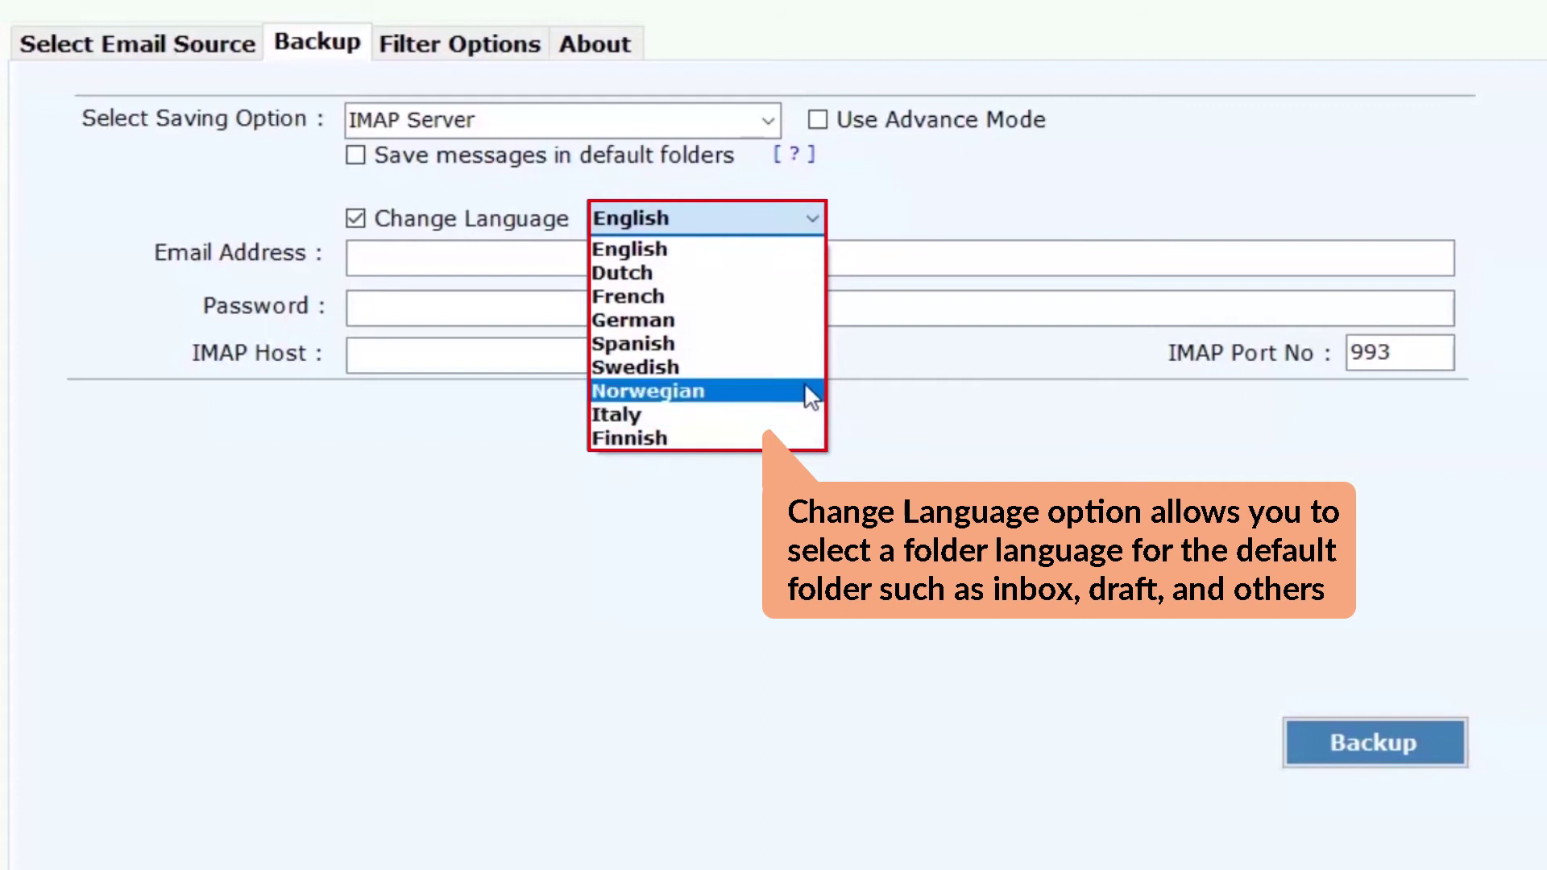
left_click(794, 249)
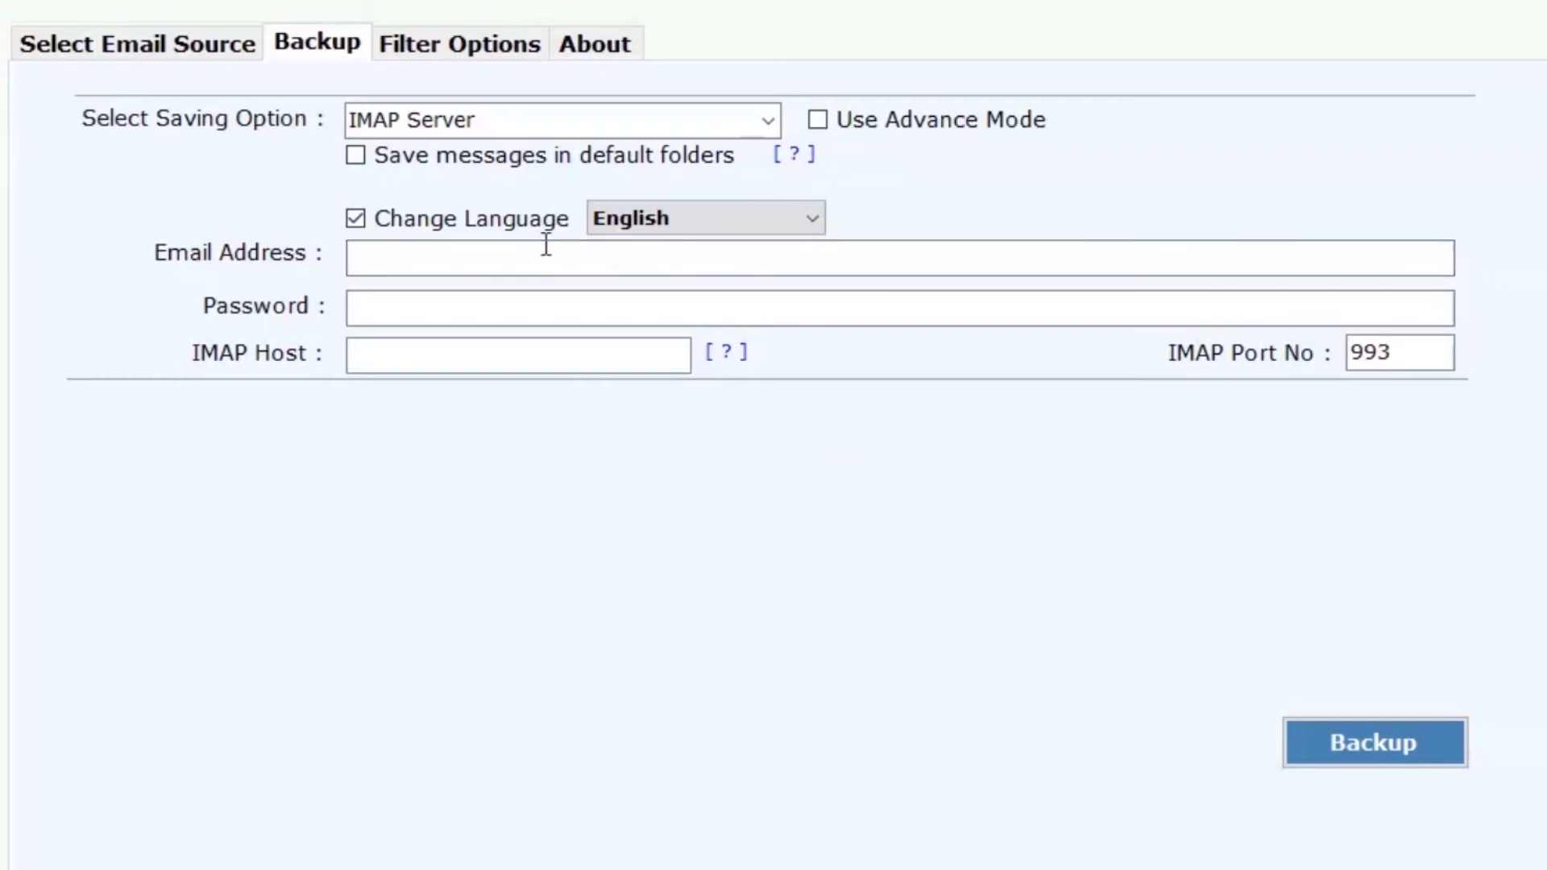
- Enter the Bluehost email address, password and IMAP host imap.bluehost.com, then show Filter Options
left_click(379, 258)
type("test@")
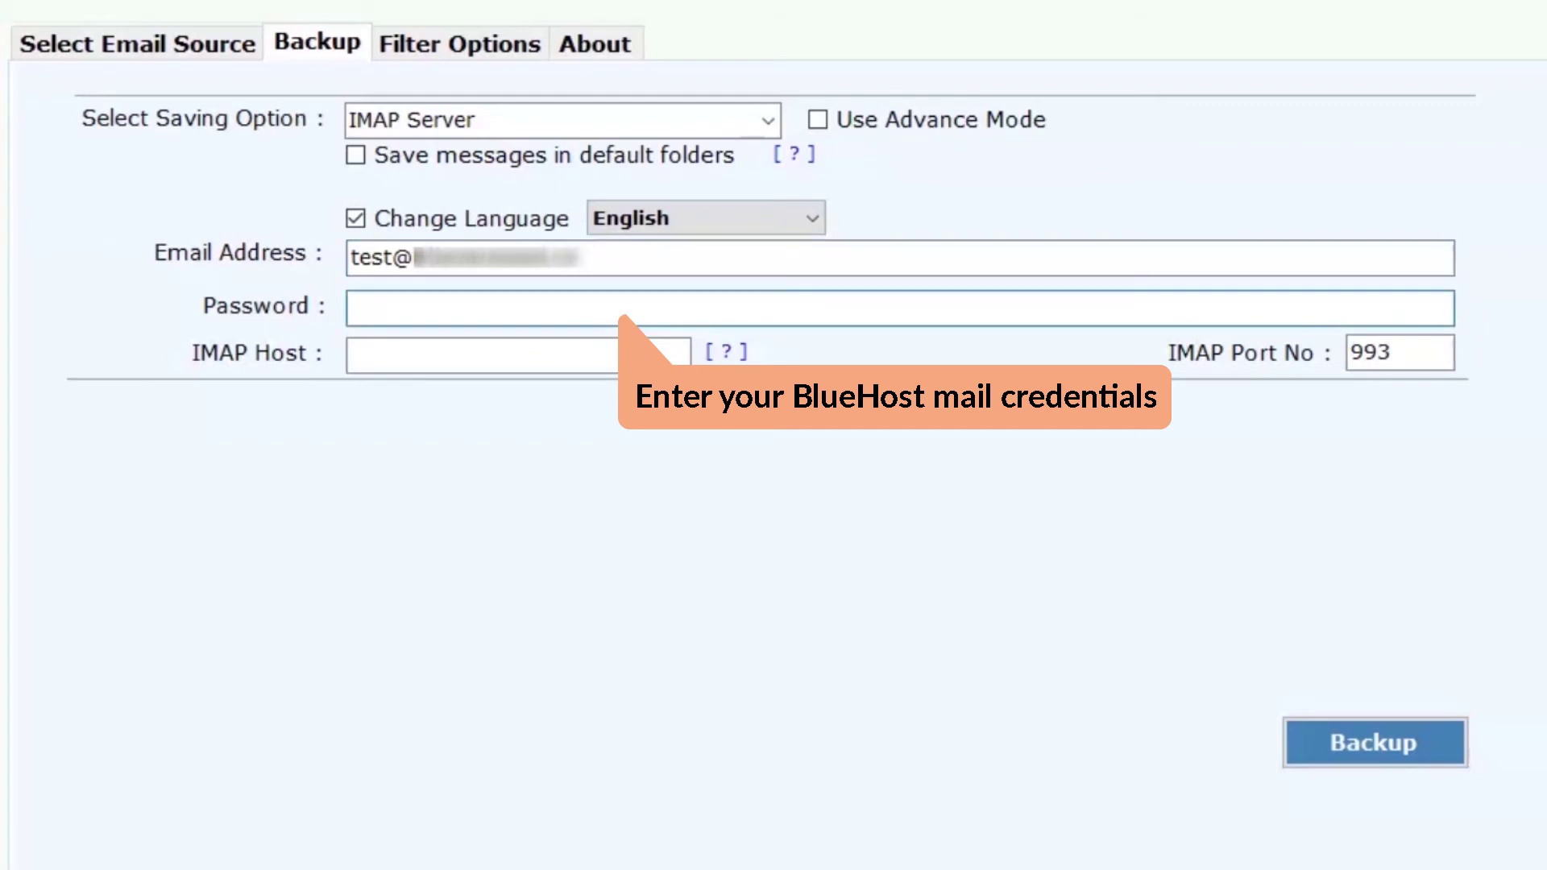
left_click(355, 309)
type("••••••••••••••")
left_click(351, 355)
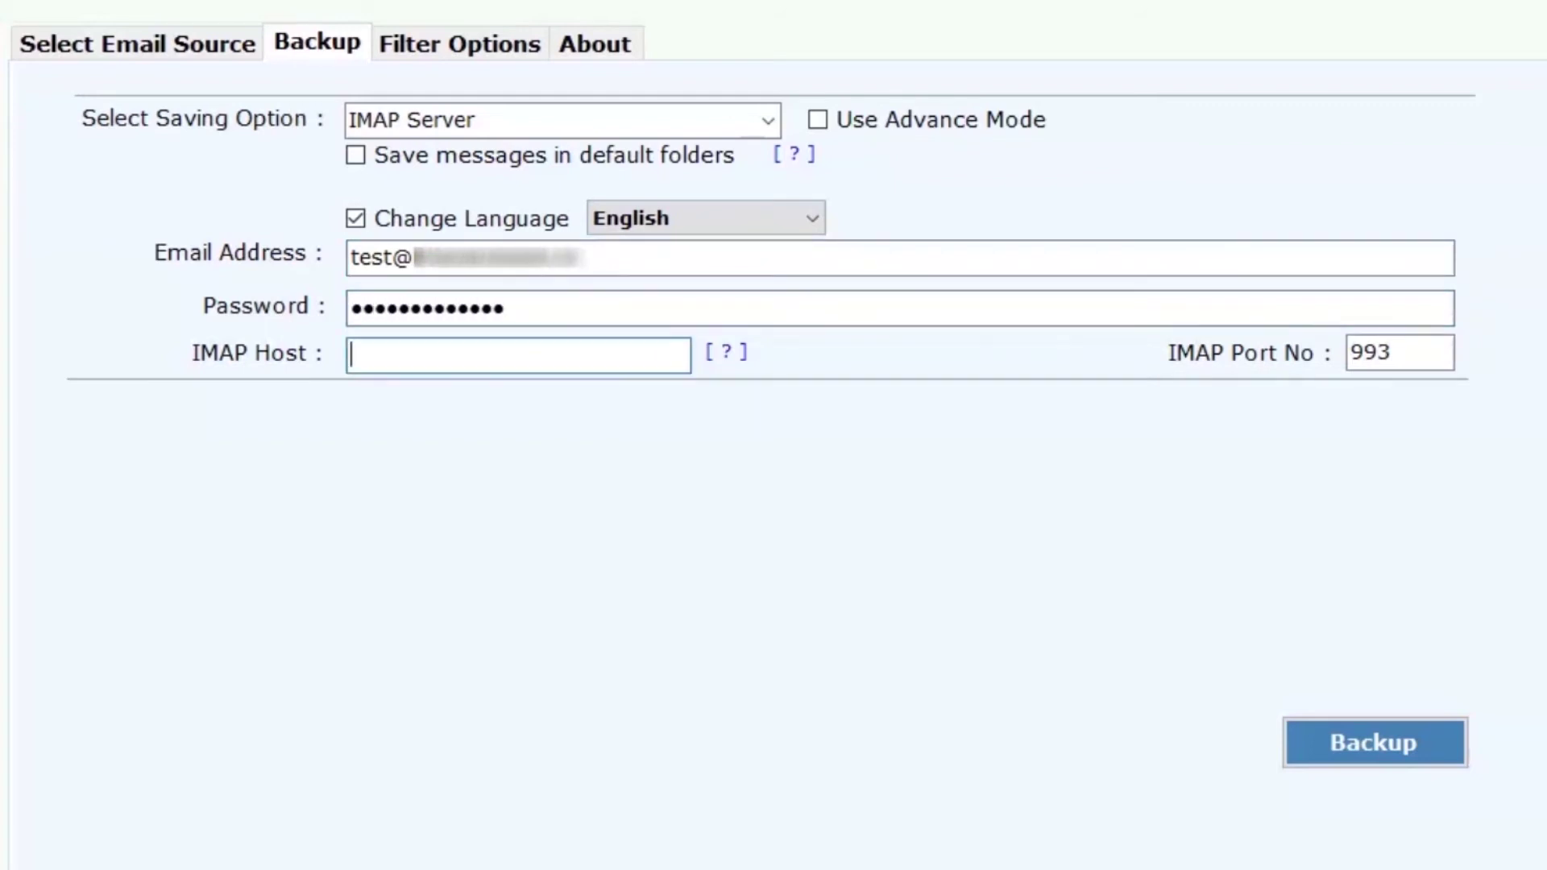
type("imap.bluehost.com")
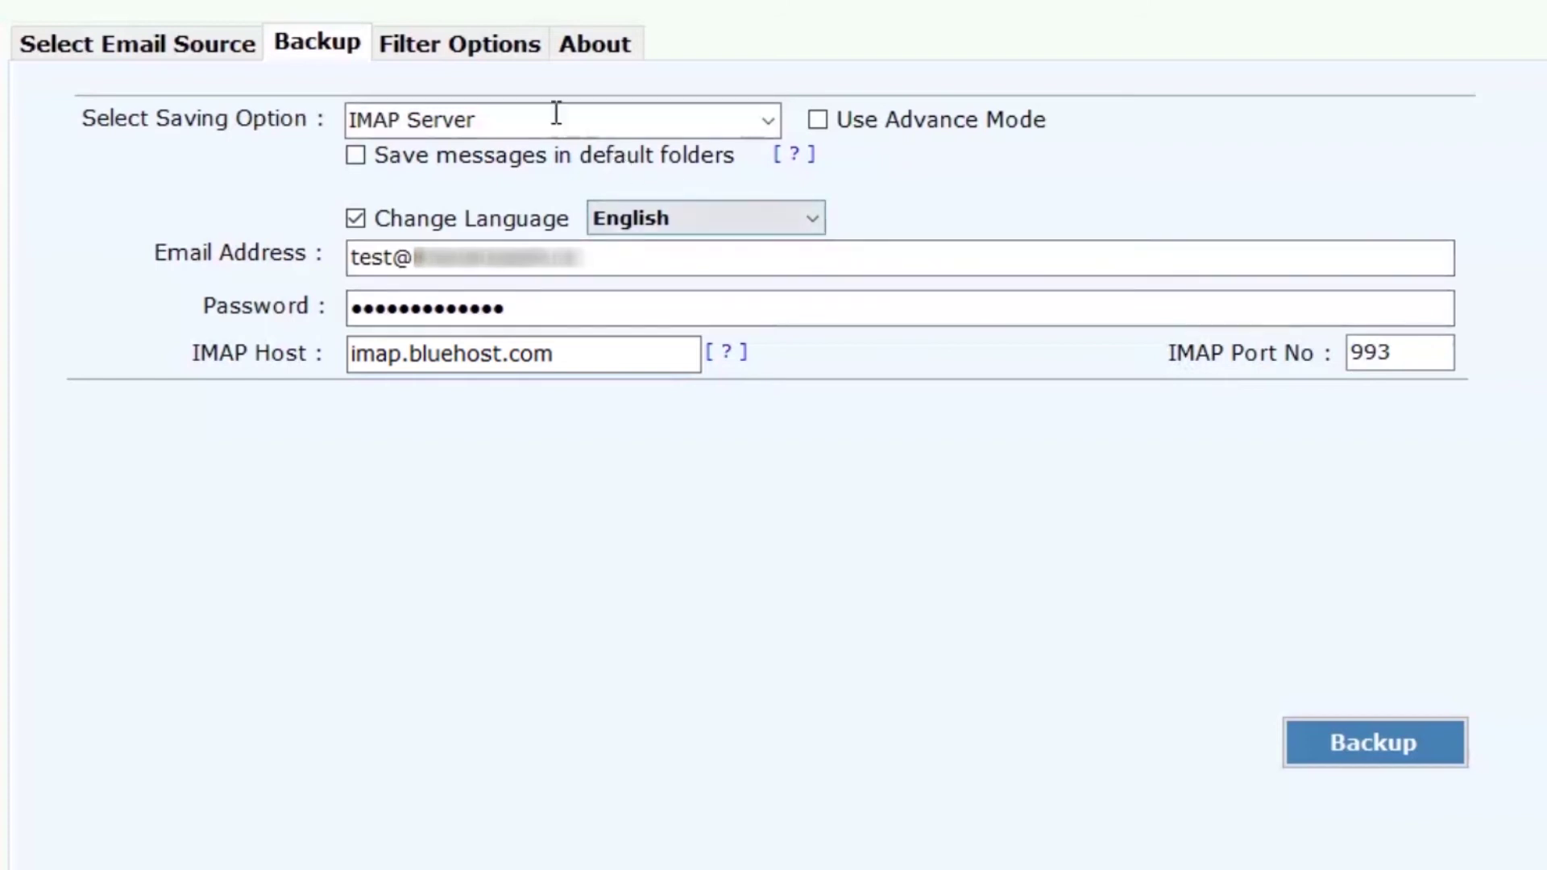
left_click(478, 48)
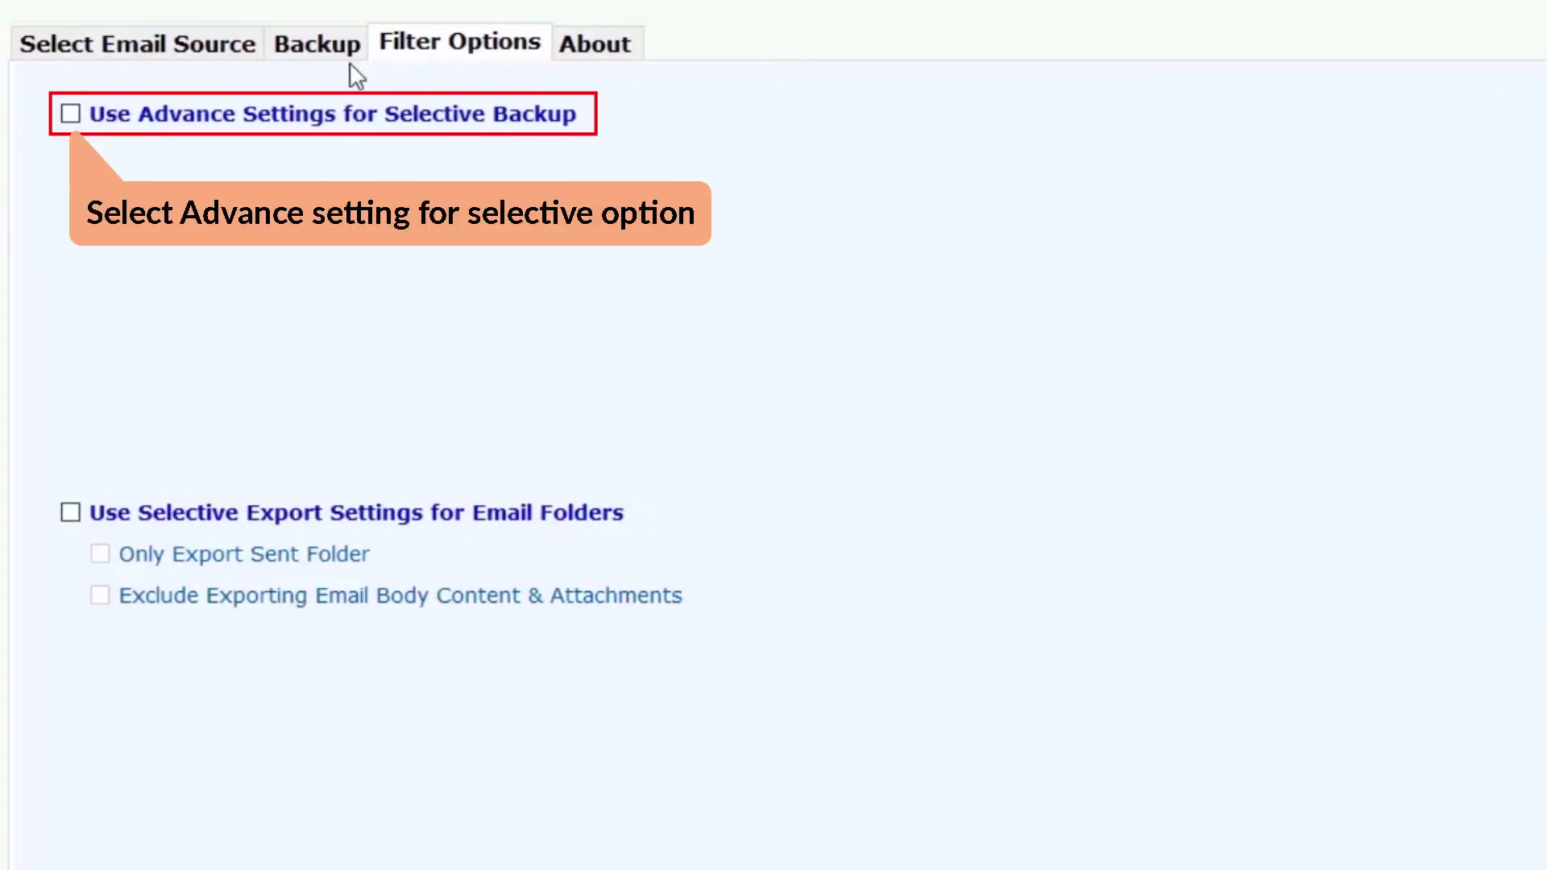
- Turn Advance Settings on to show the date, sender and subject filters, then off
left_click(71, 114)
left_click(71, 114)
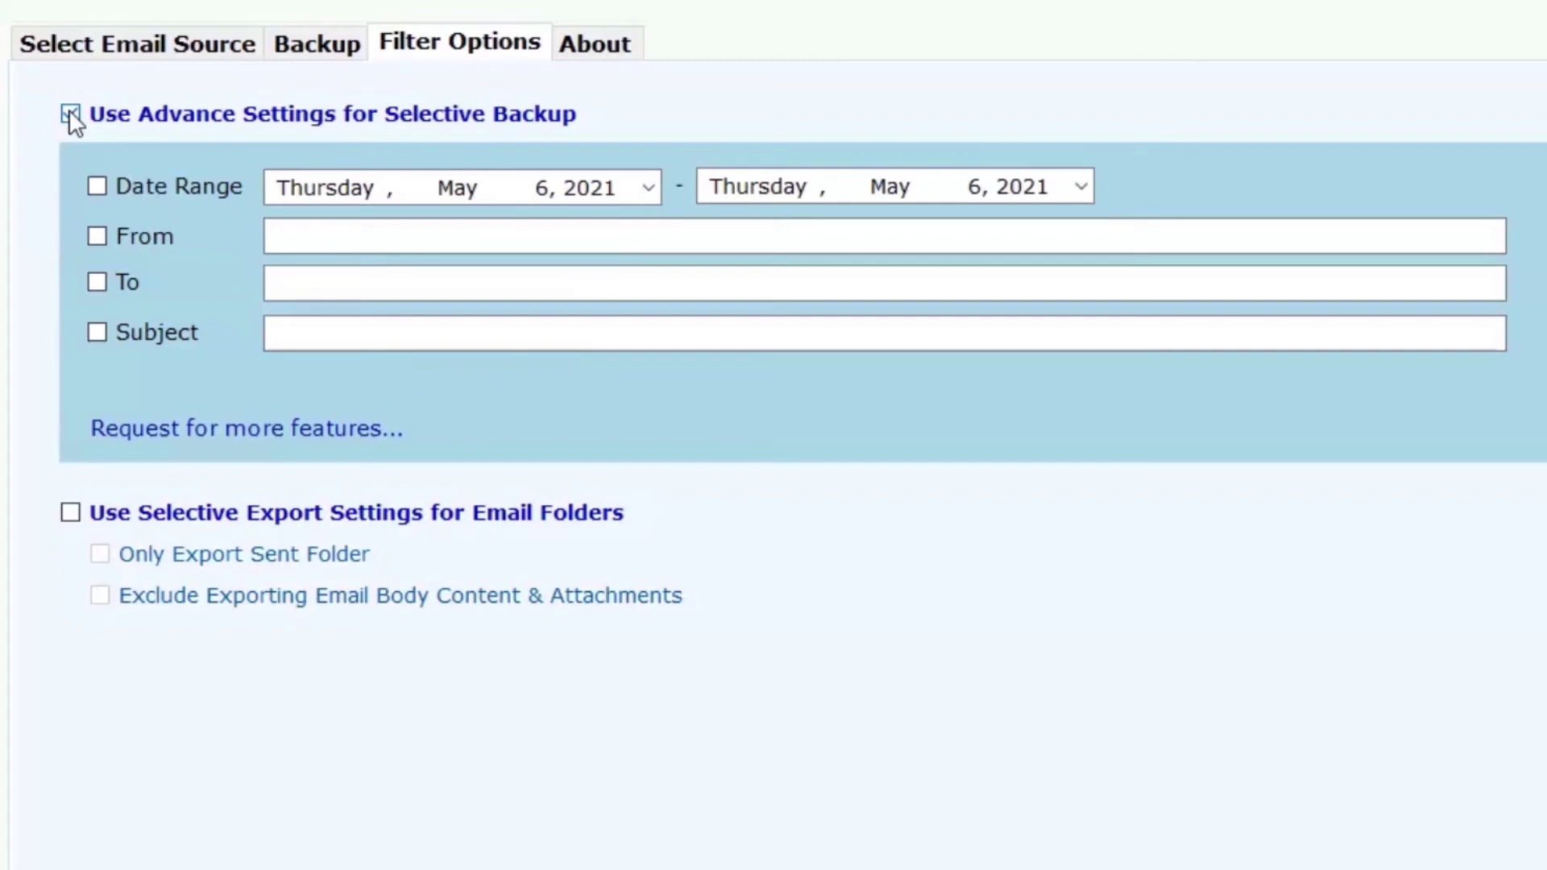
left_click(71, 115)
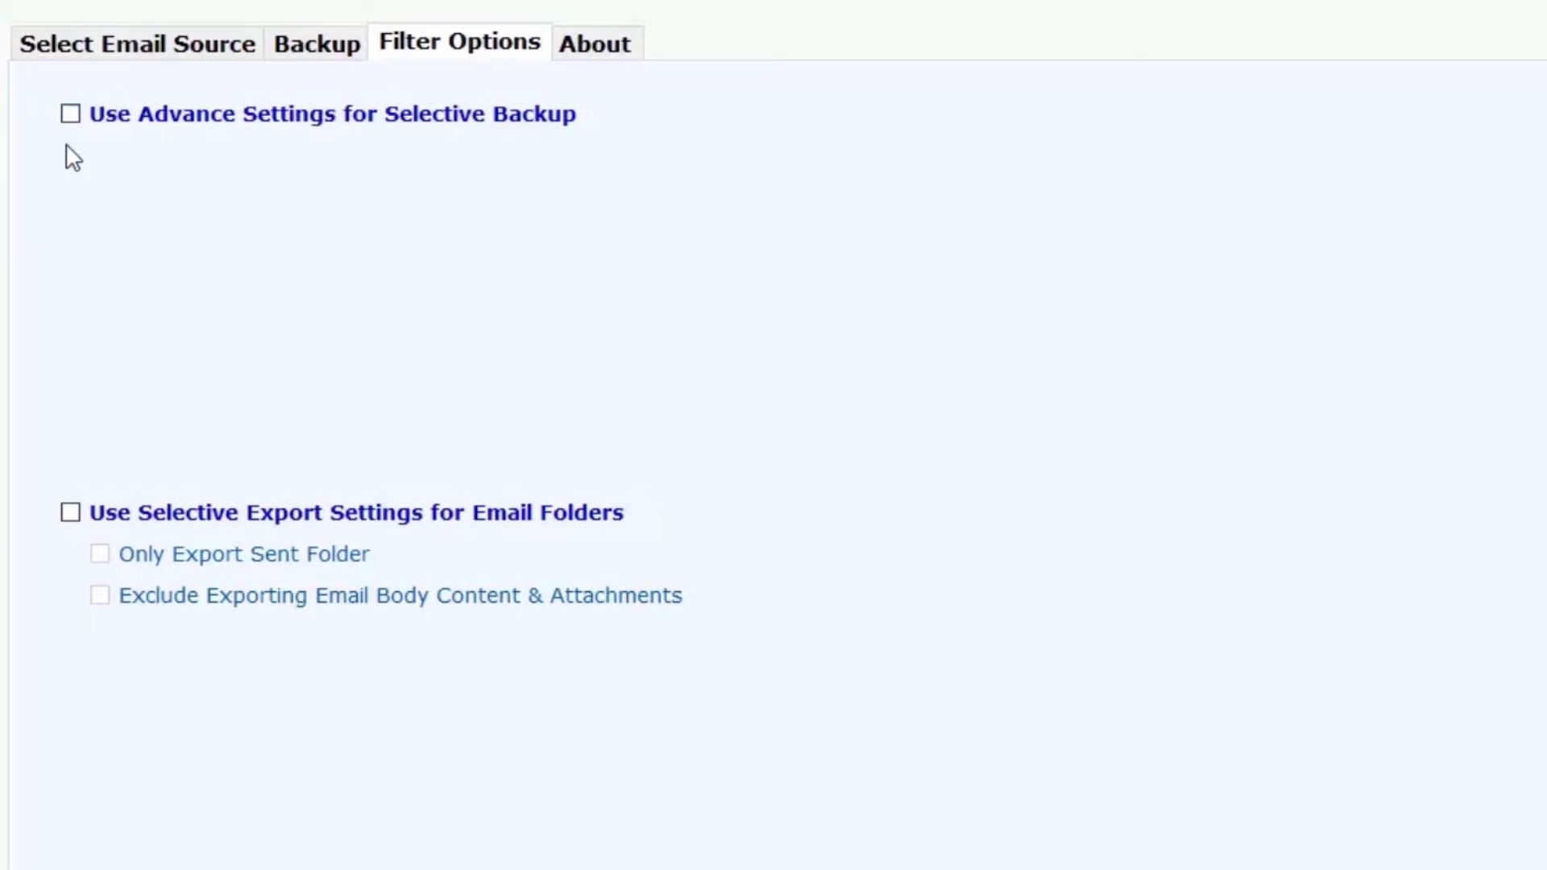
- Try the Selective Export options, leave them unchecked, and return to the Backup settings
left_click(73, 508)
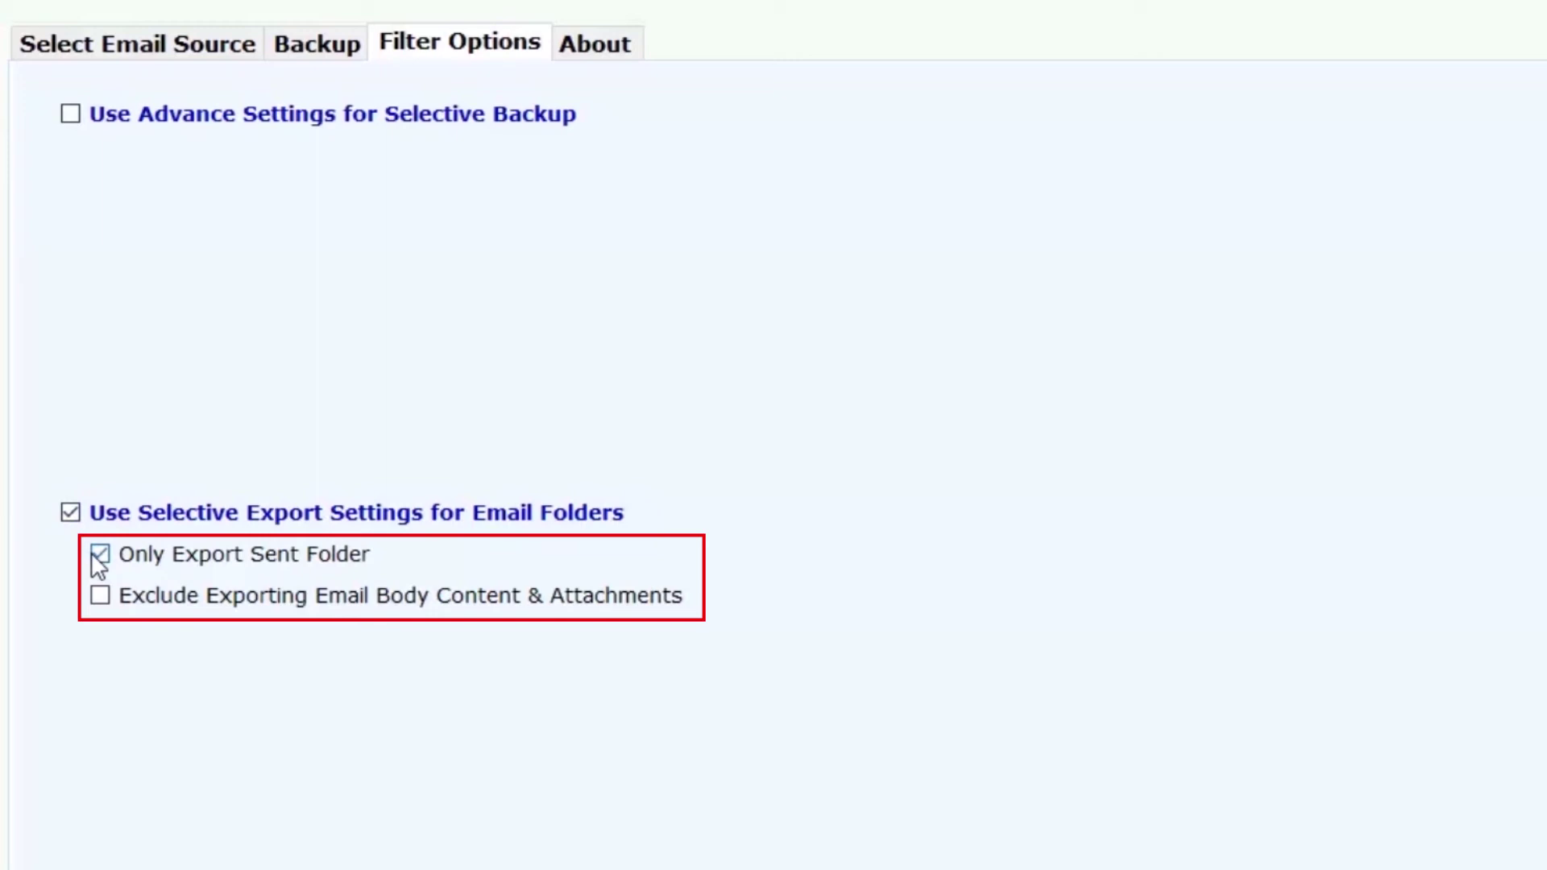
left_click(100, 597)
left_click(99, 595)
left_click(71, 513)
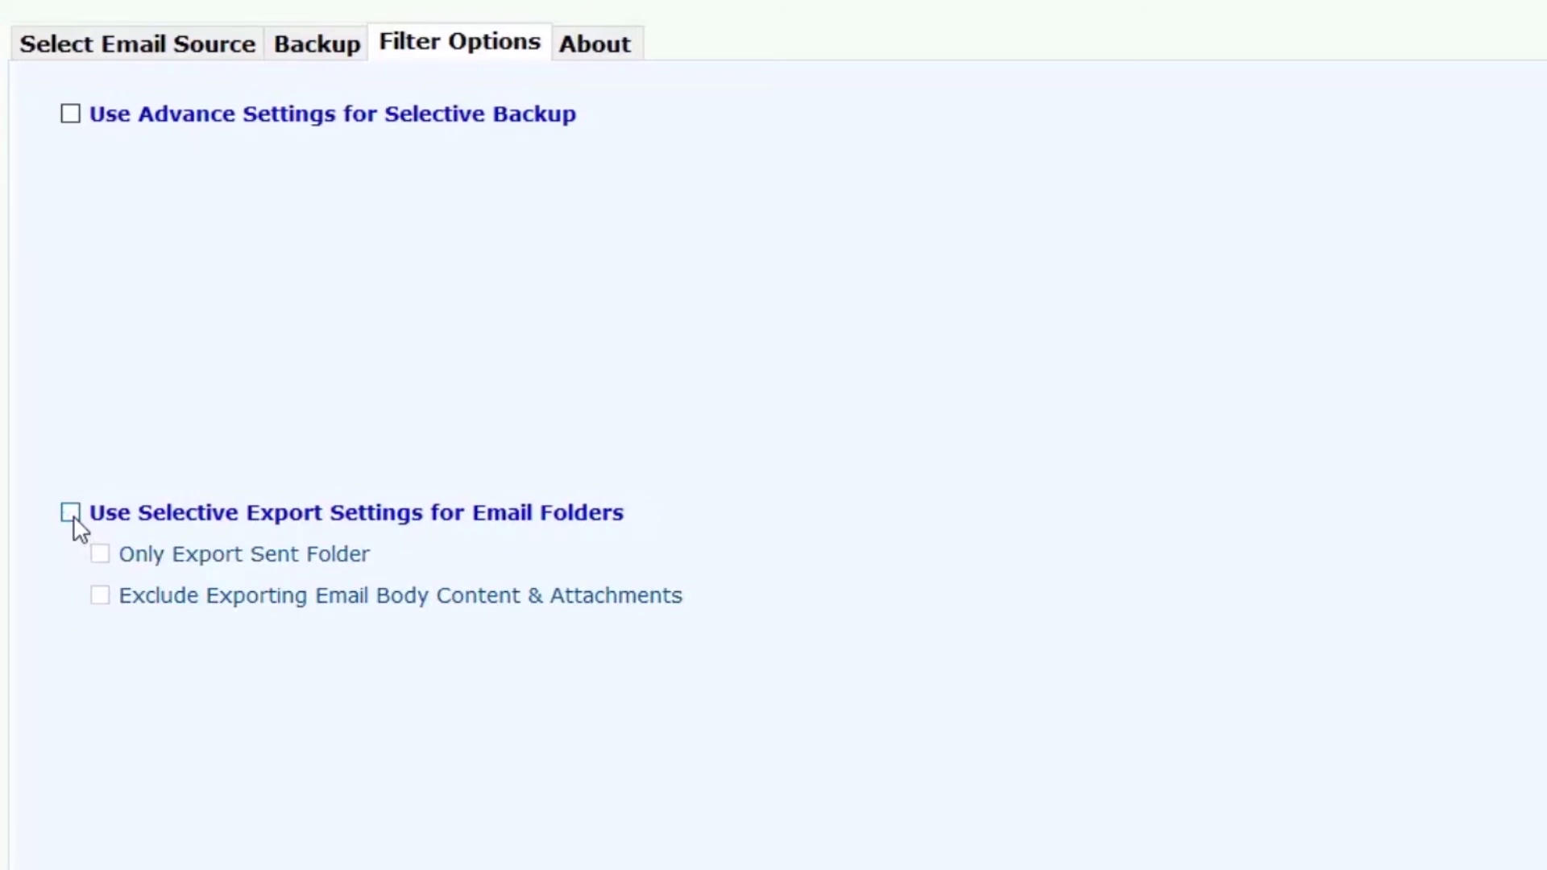
left_click(298, 46)
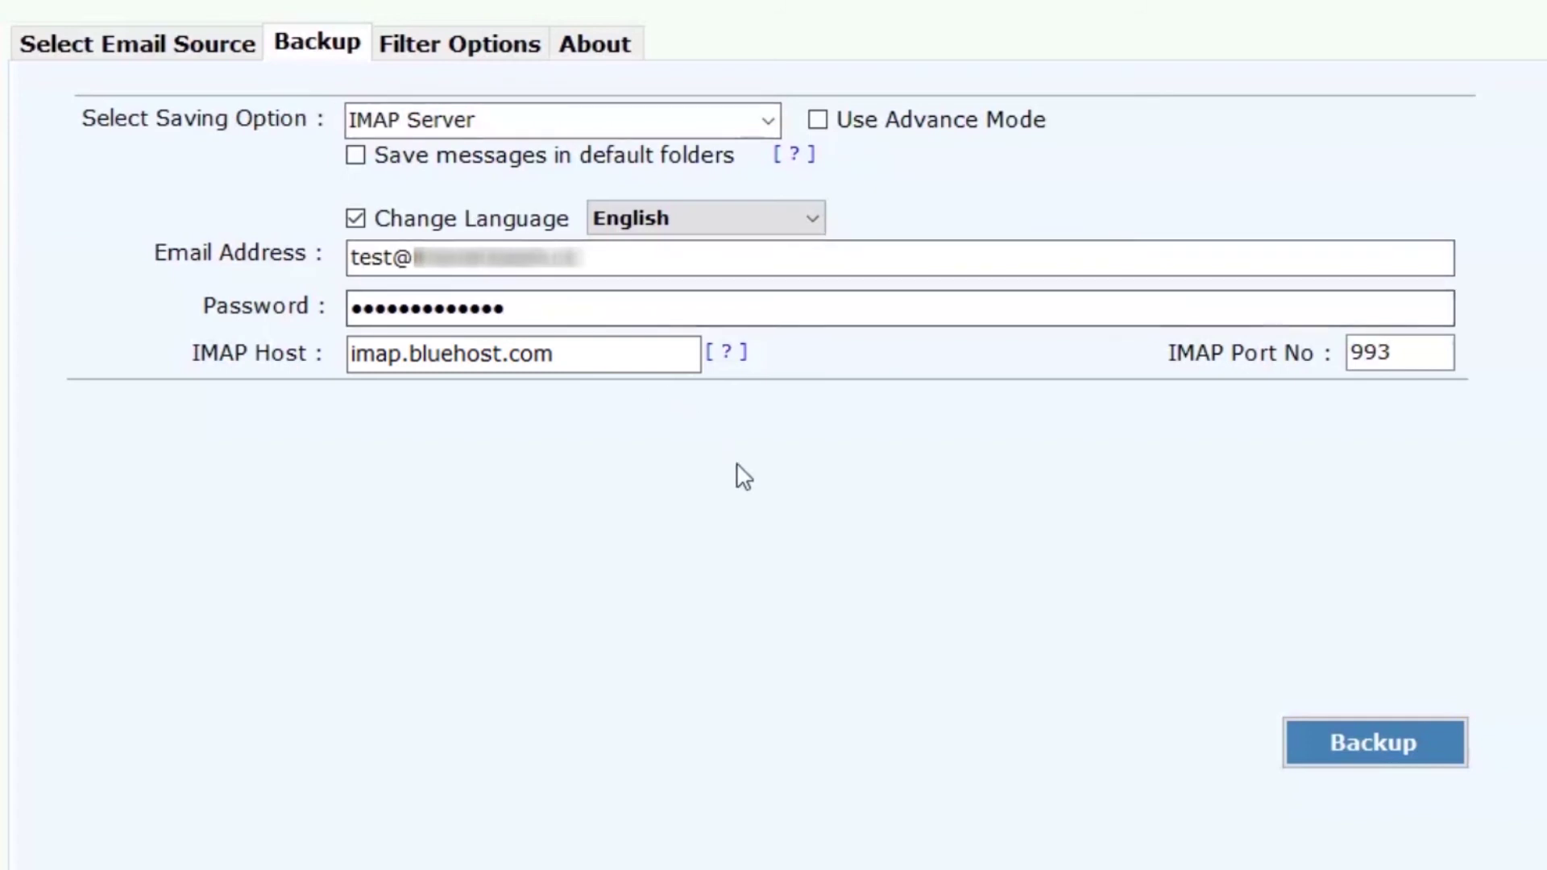
- Run the backup to the Bluehost IMAP account and dismiss the conversion-completed message
left_click(1374, 745)
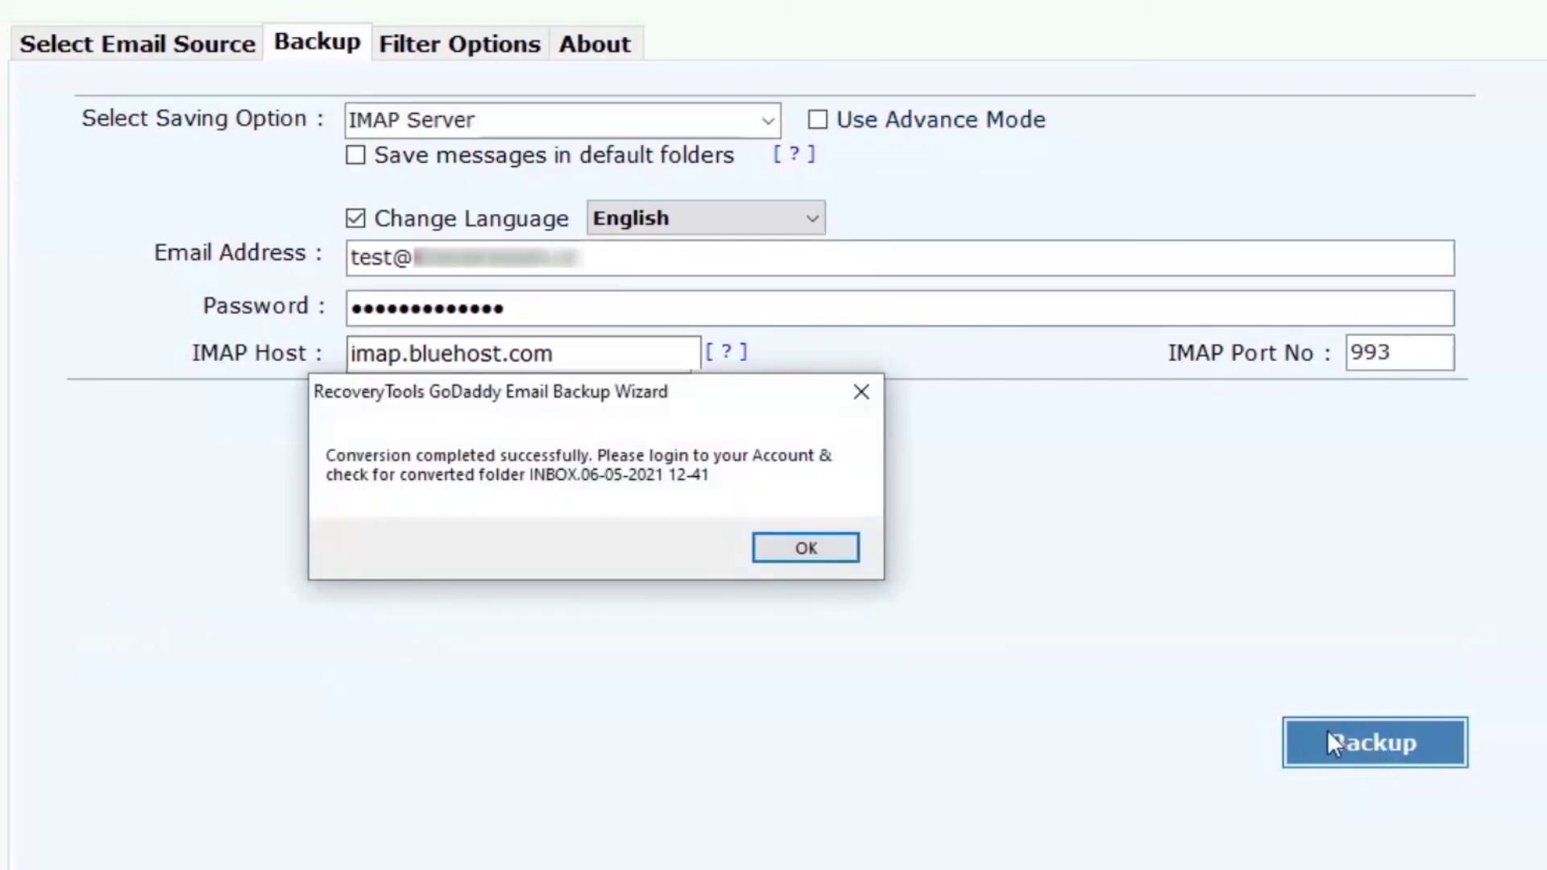
left_click(801, 547)
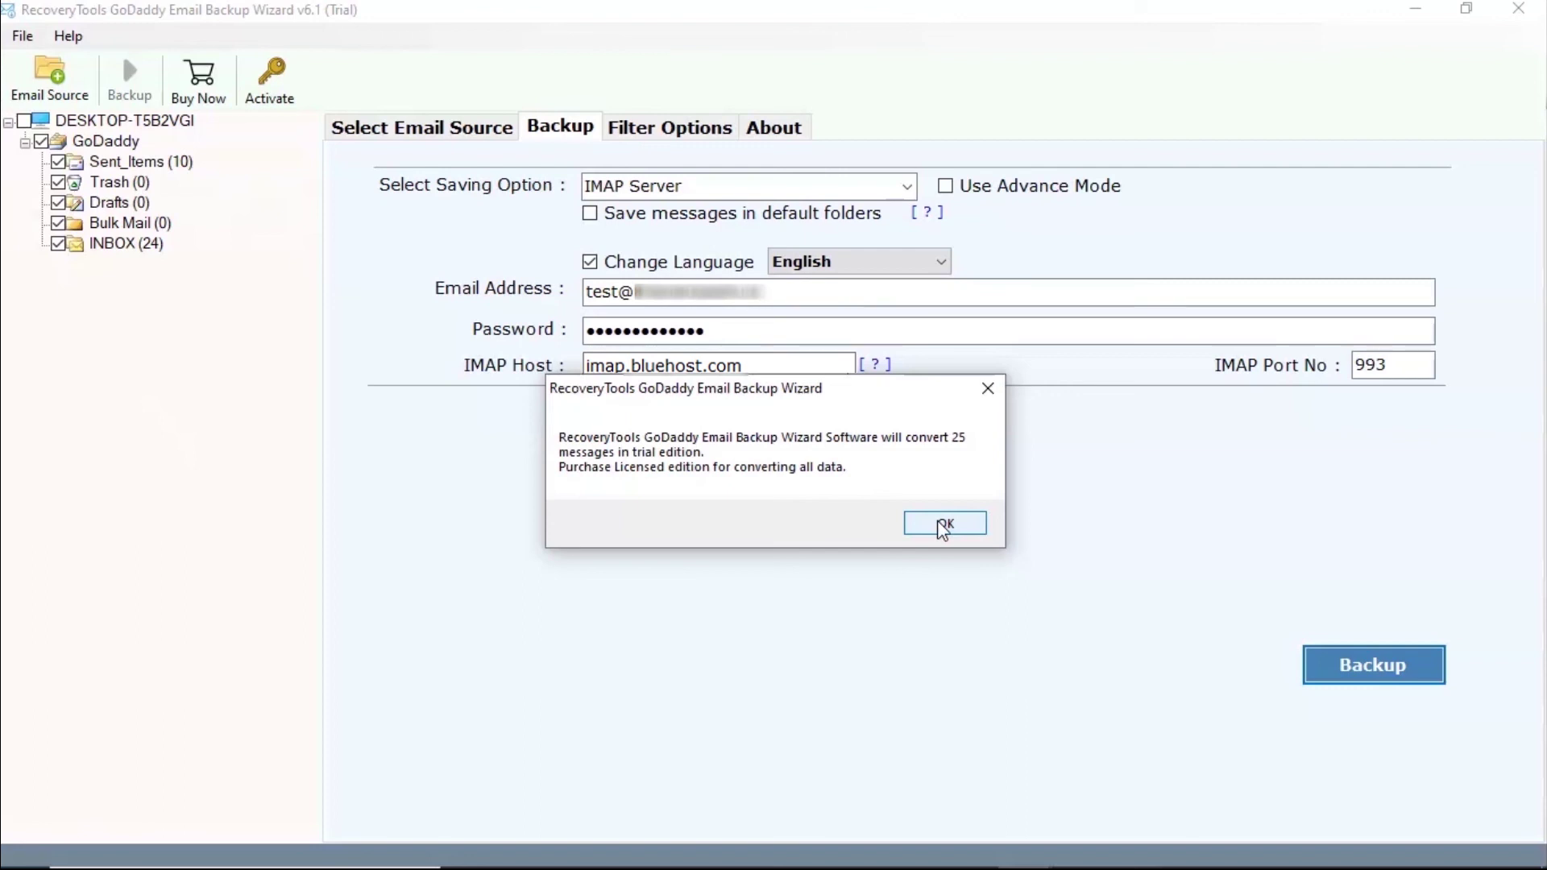
- Dismiss the trial edition notice and minimize the SavingLog.txt window
left_click(942, 526)
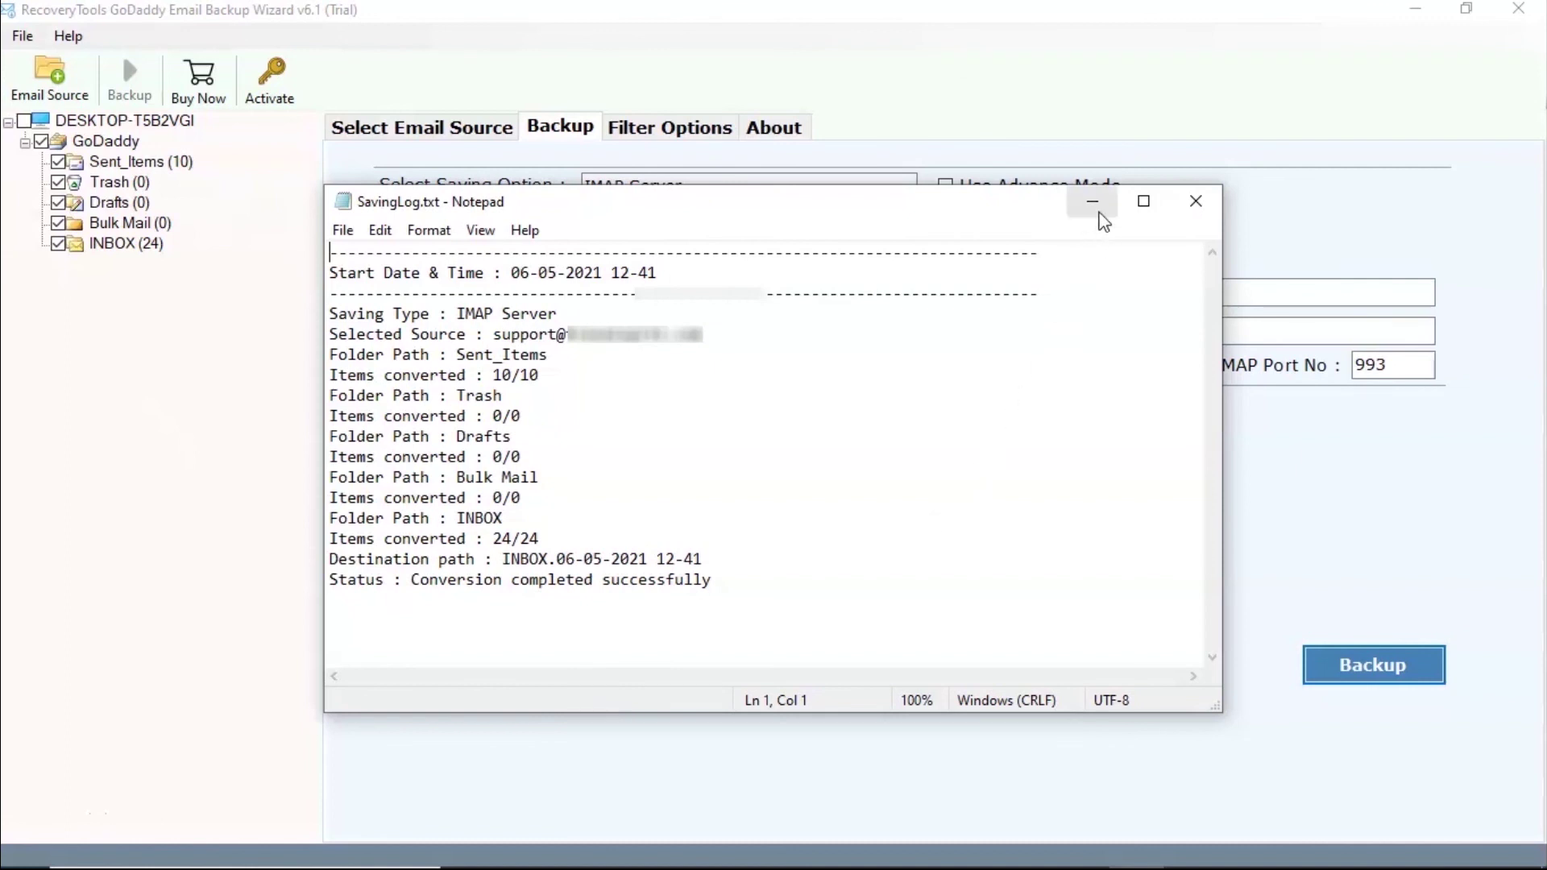
left_click(1093, 208)
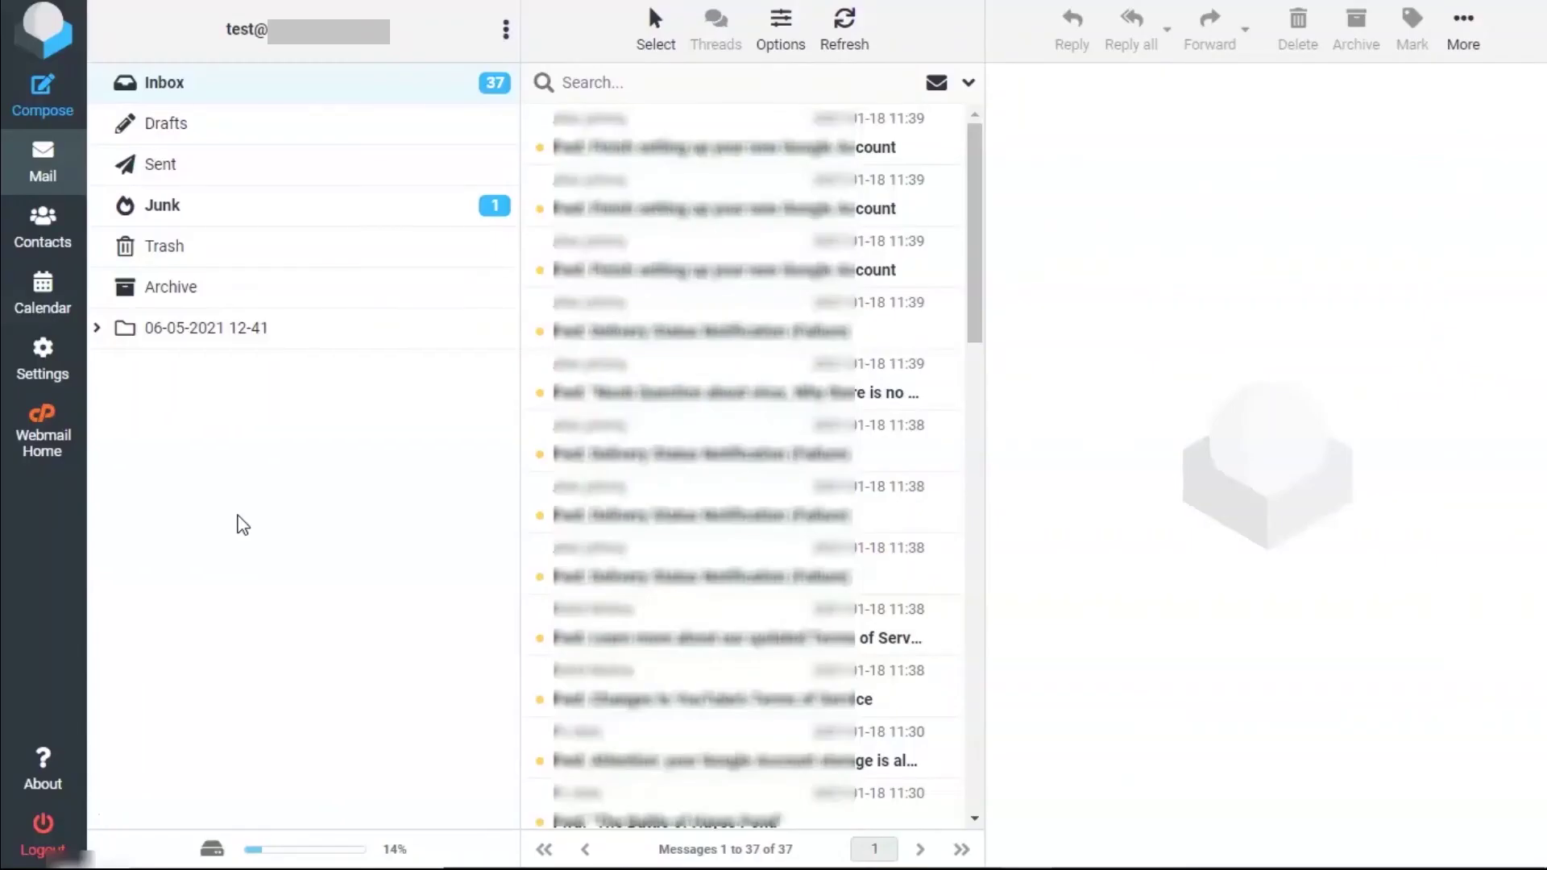
left_click(97, 330)
left_click(207, 452)
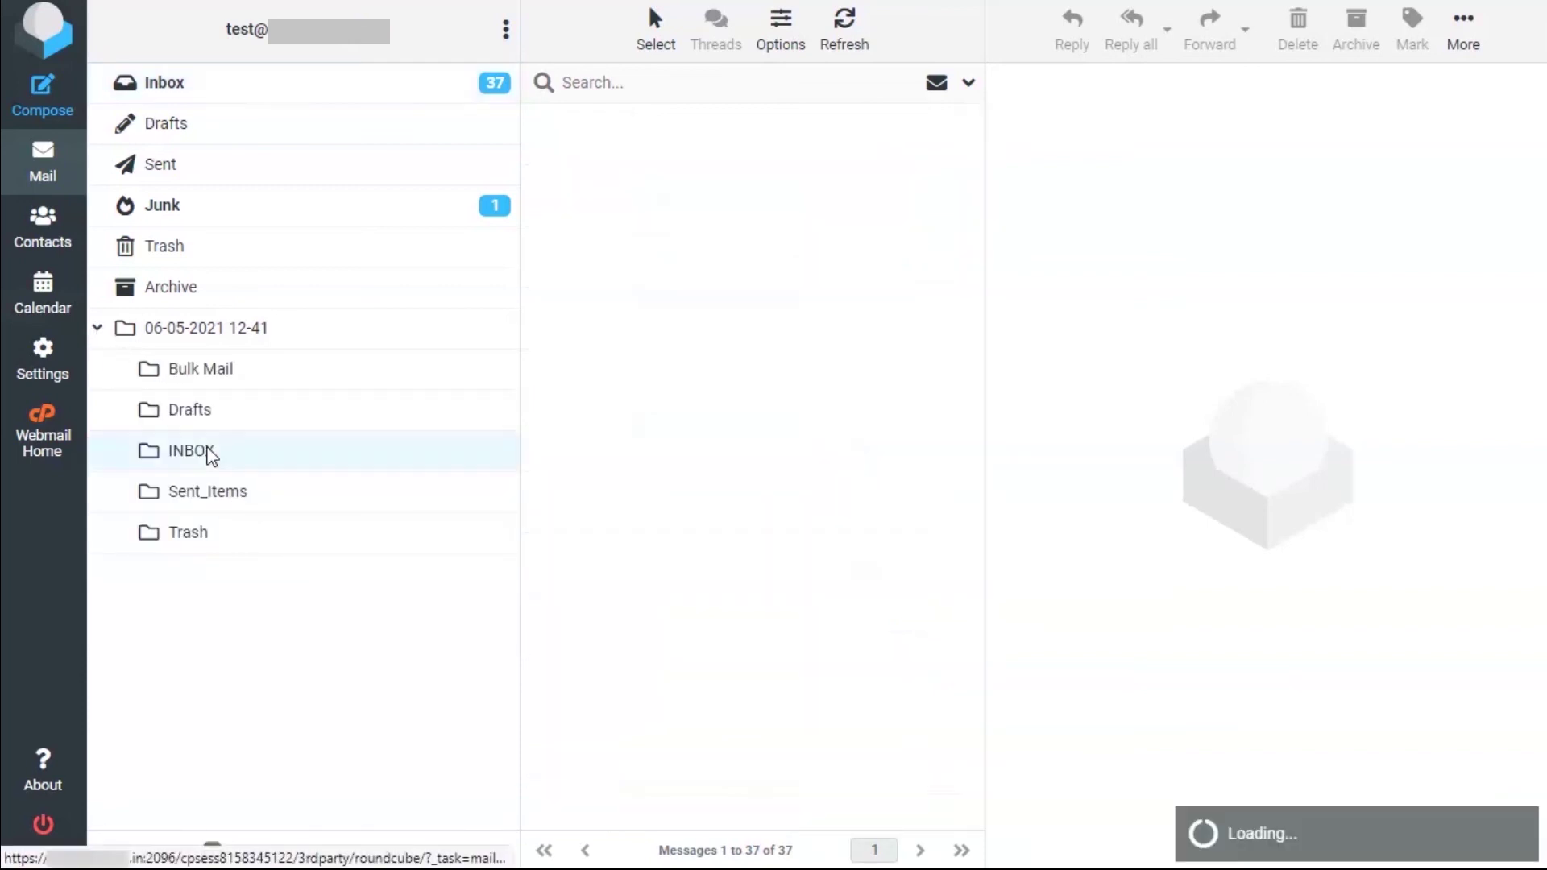